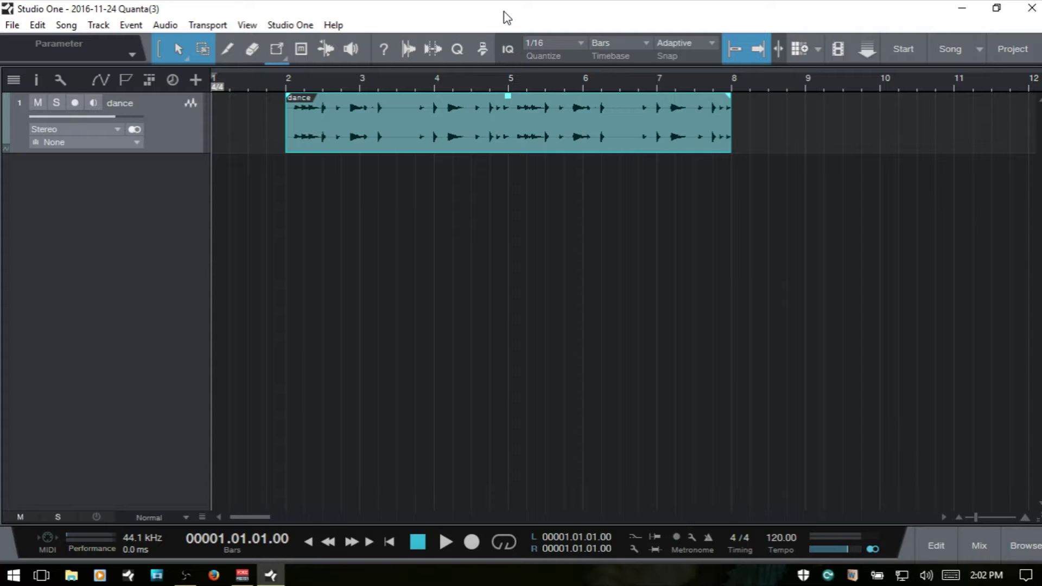
pyautogui.click(410, 49)
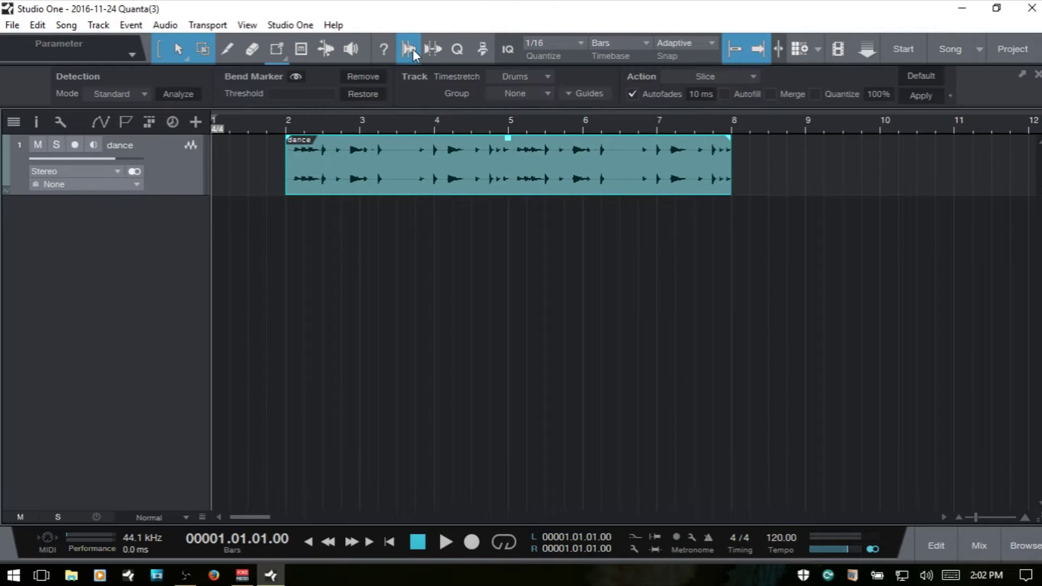
pyautogui.click(411, 49)
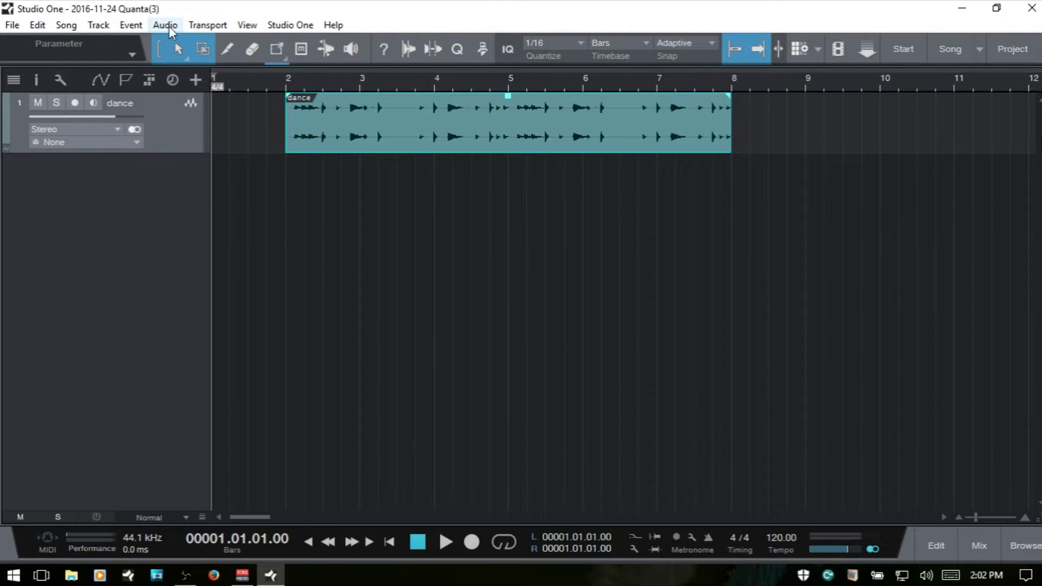
pyautogui.click(248, 25)
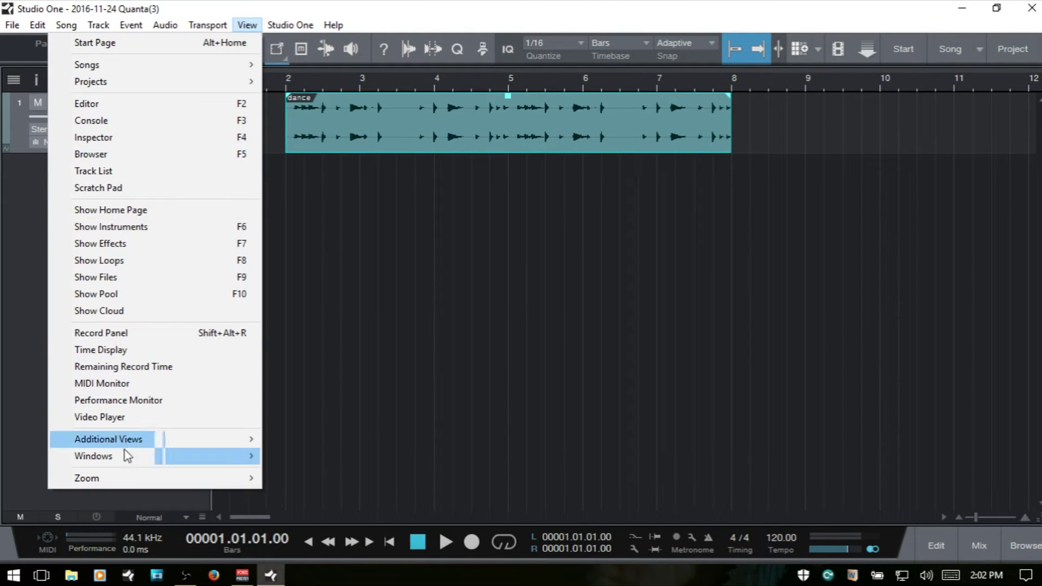
pyautogui.moveTo(203, 444)
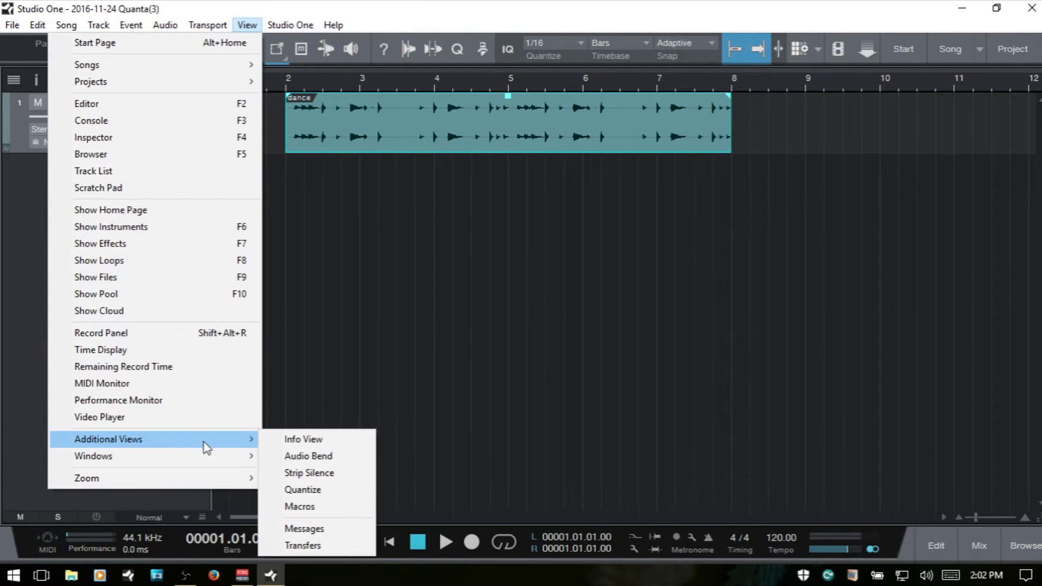
pyautogui.click(302, 456)
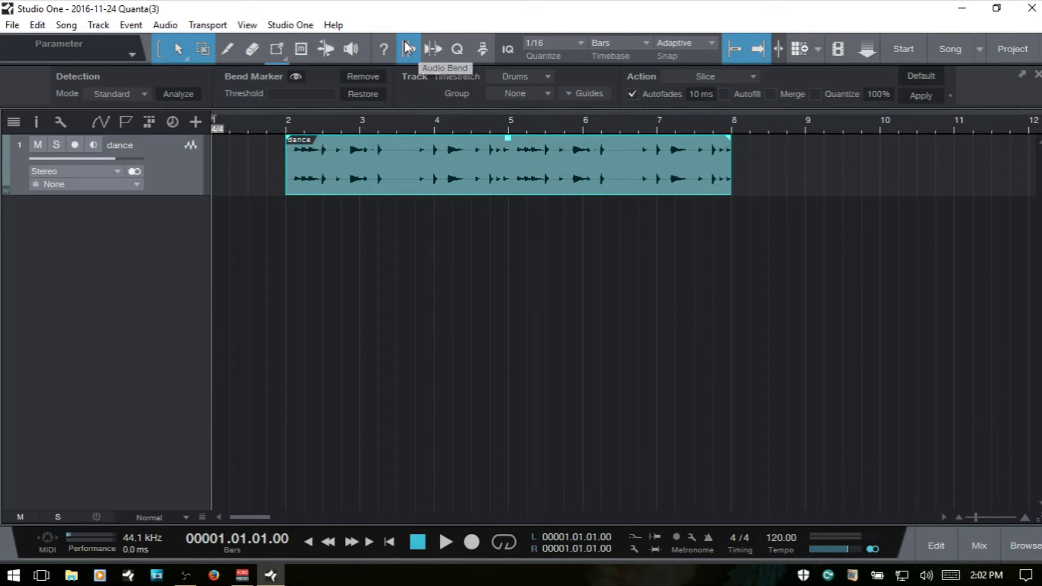
pyautogui.click(1022, 76)
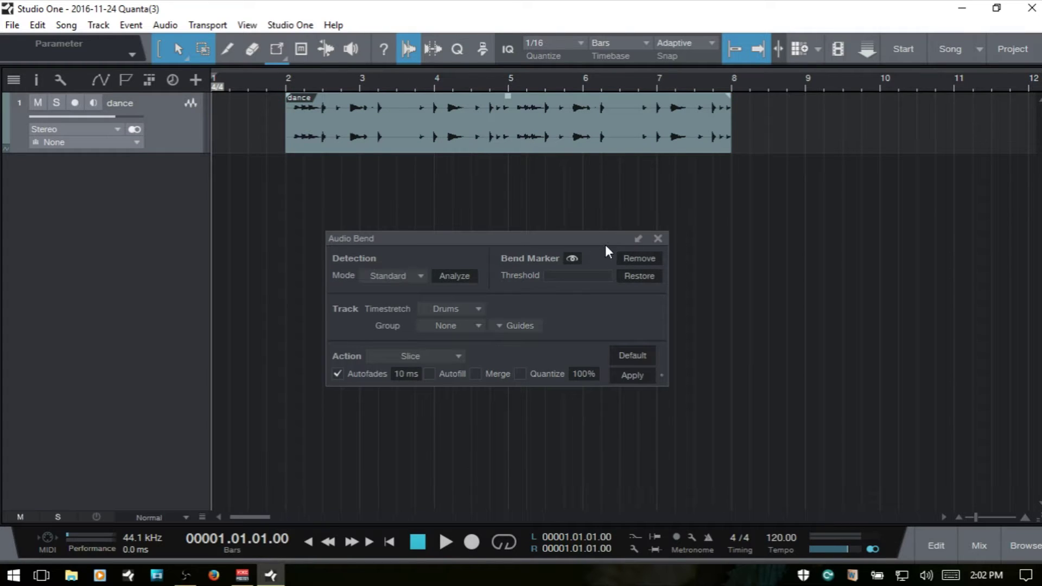
pyautogui.moveTo(497, 238); pyautogui.dragTo(459, 255)
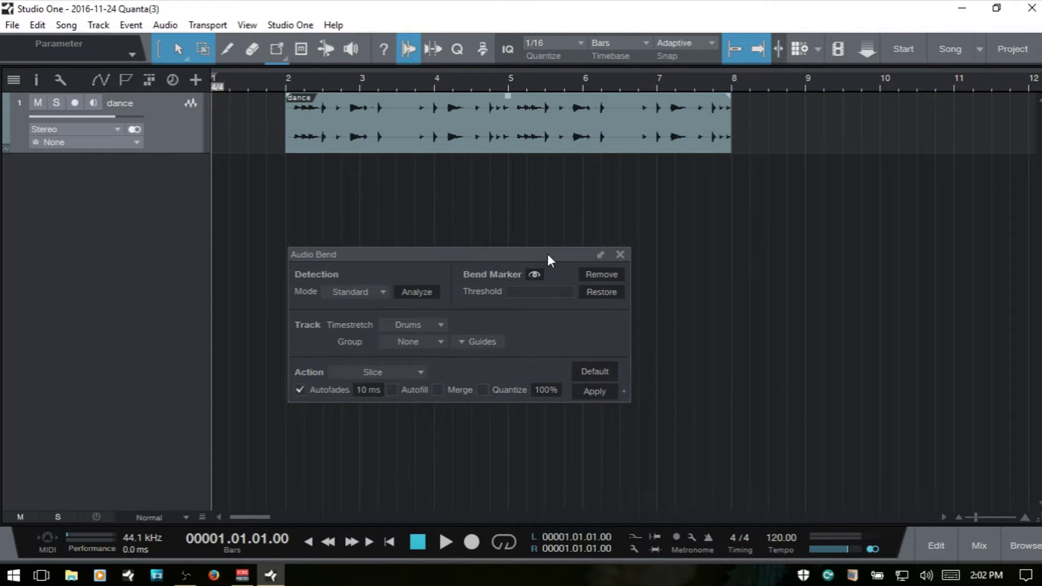
pyautogui.click(600, 256)
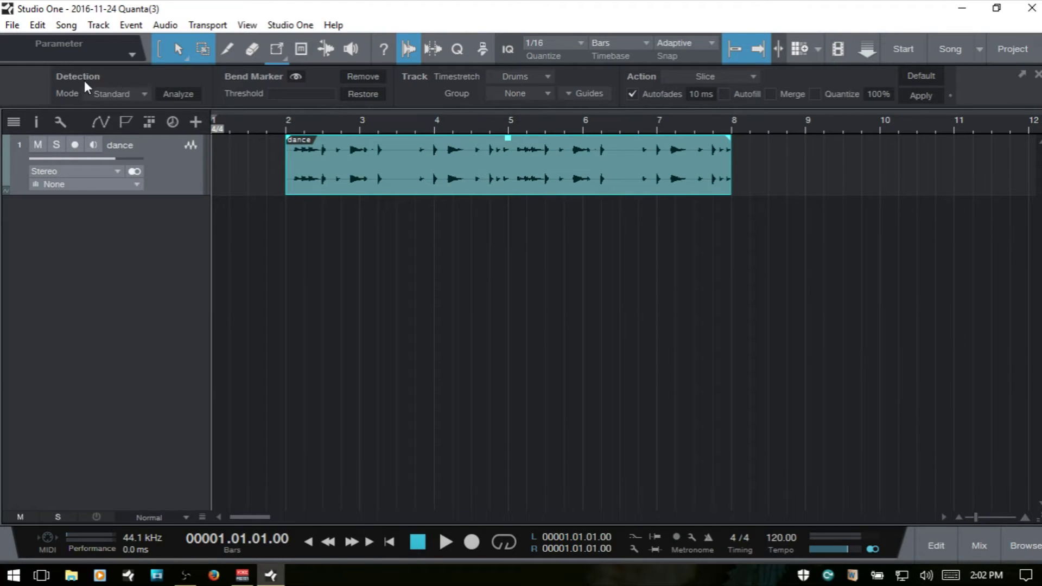
# Step: Analyze the dance event in Standard detection mode, then remove the detected markers
pyautogui.click(119, 94)
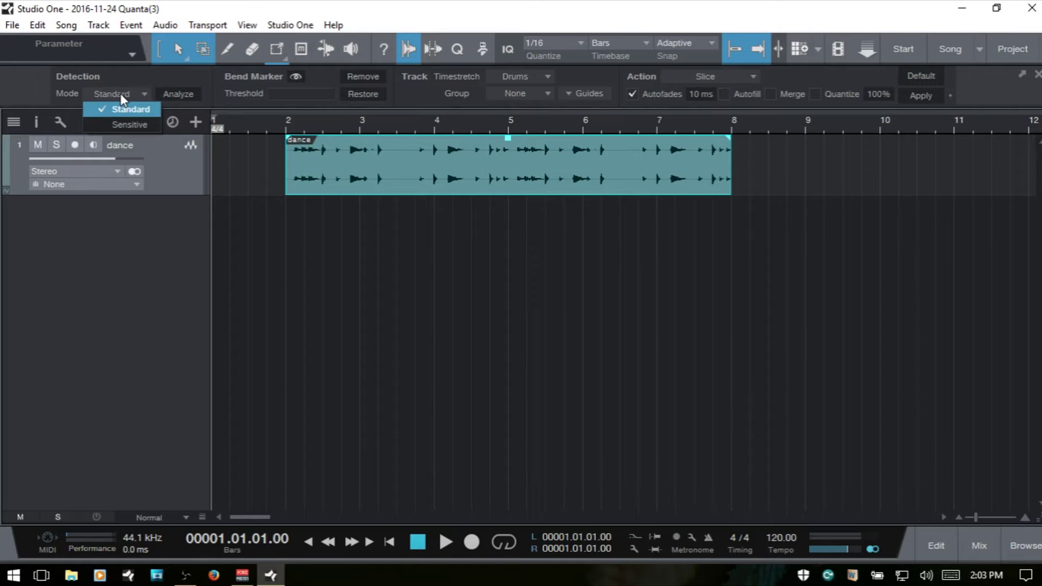
pyautogui.click(124, 82)
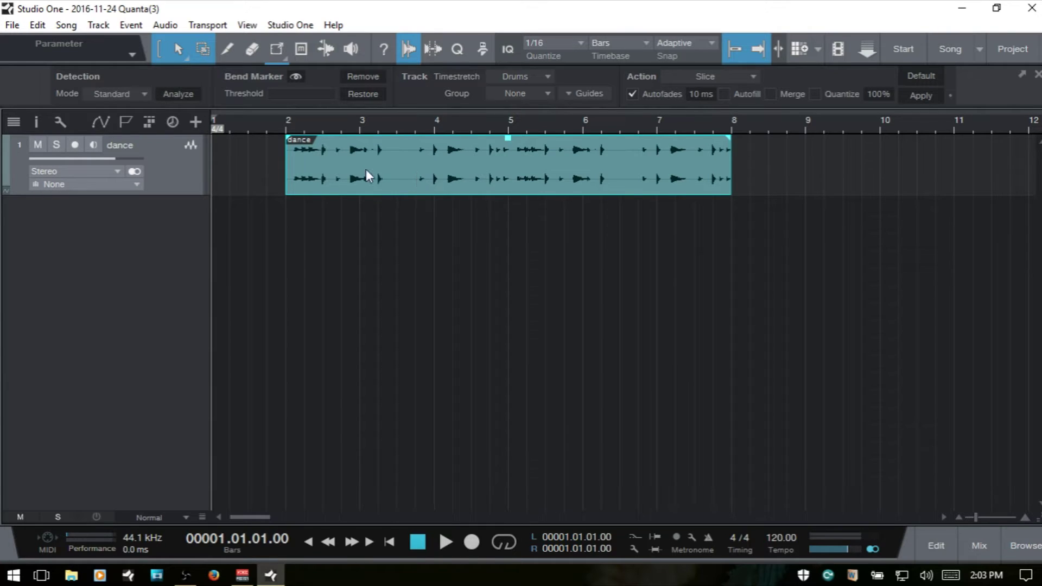
pyautogui.click(179, 95)
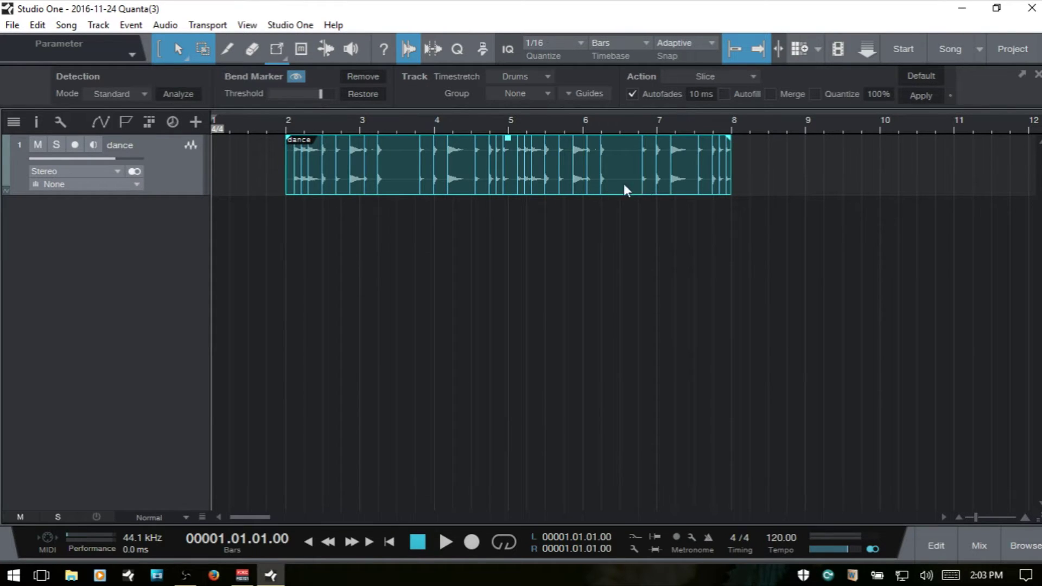
pyautogui.click(176, 93)
# Step: Re-analyze the dance event with Sensitive detection mode
pyautogui.click(125, 93)
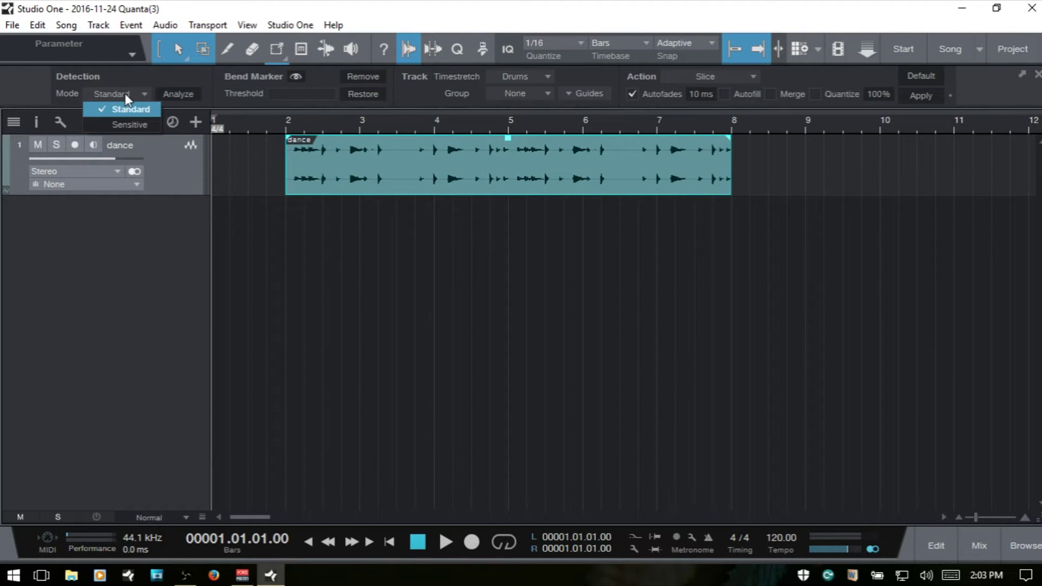
pyautogui.click(125, 125)
pyautogui.click(179, 93)
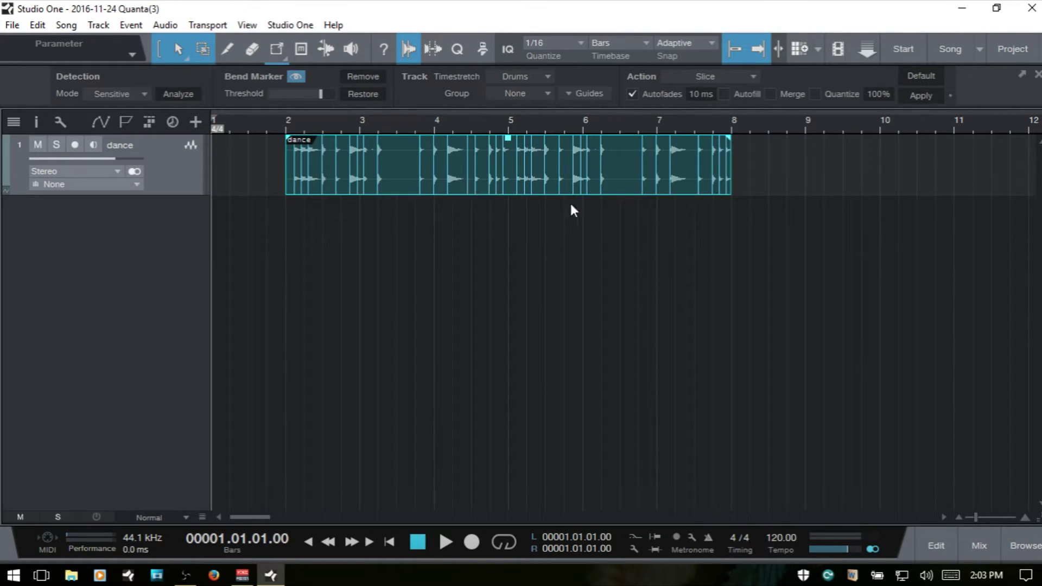
# Step: Switch detection to Standard and run Detect Transients from the dance event's context menu
pyautogui.click(127, 96)
pyautogui.click(121, 106)
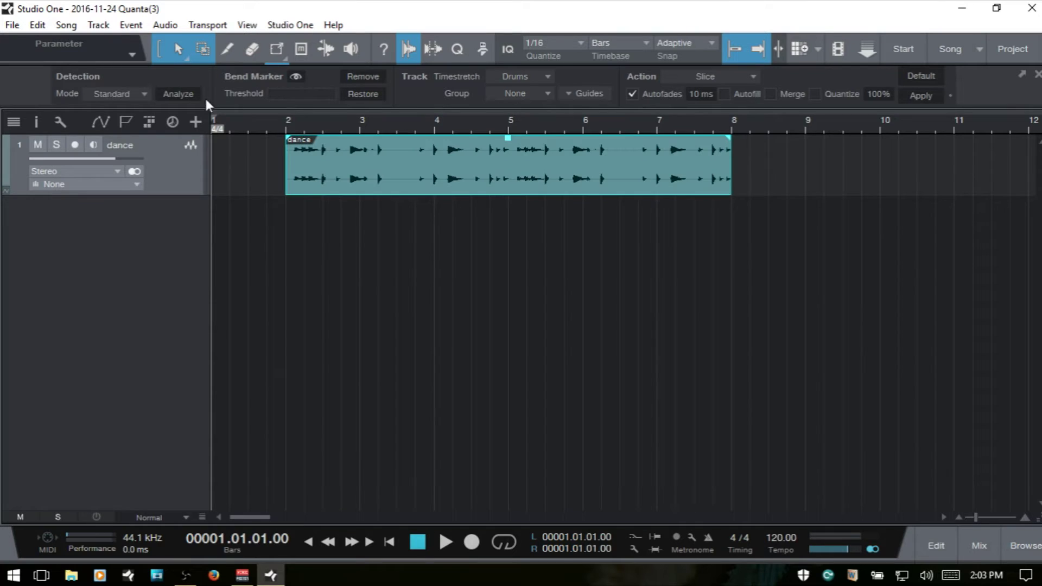
pyautogui.rightClick(501, 187)
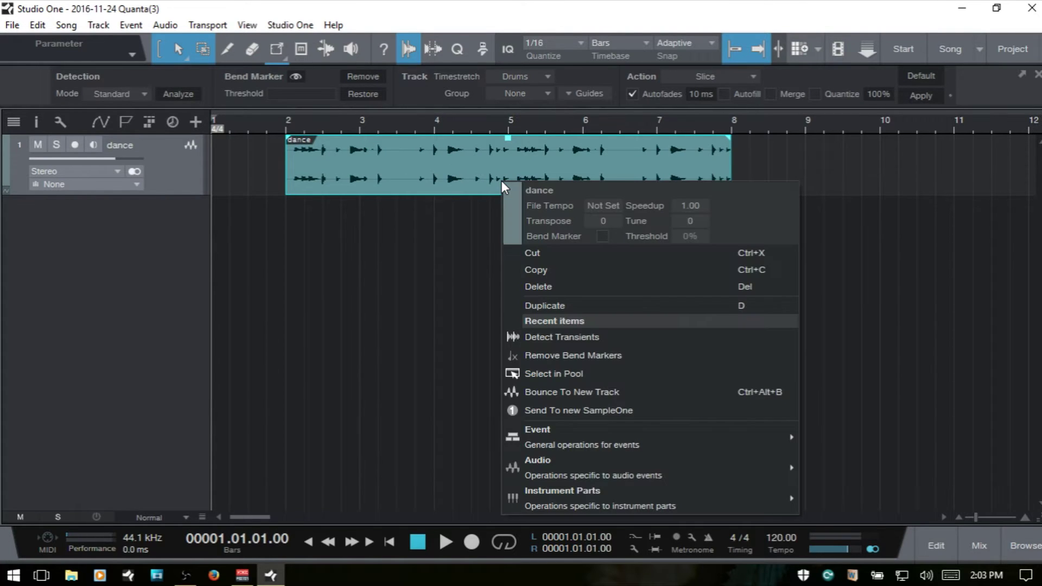
pyautogui.click(575, 337)
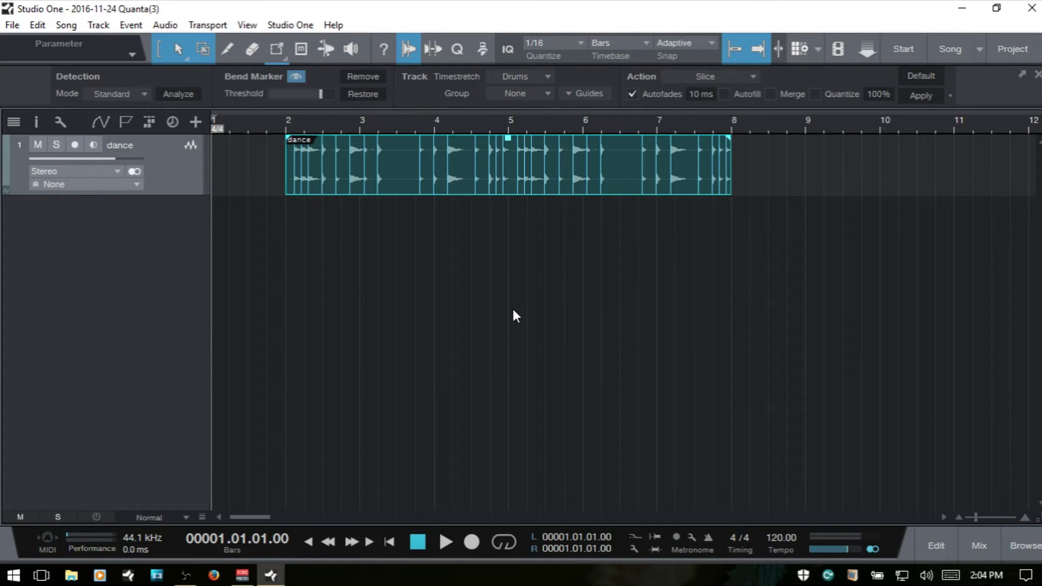
# Step: Set the Audio Bend action to Quantize at 100% strength
pyautogui.click(748, 74)
pyautogui.click(733, 86)
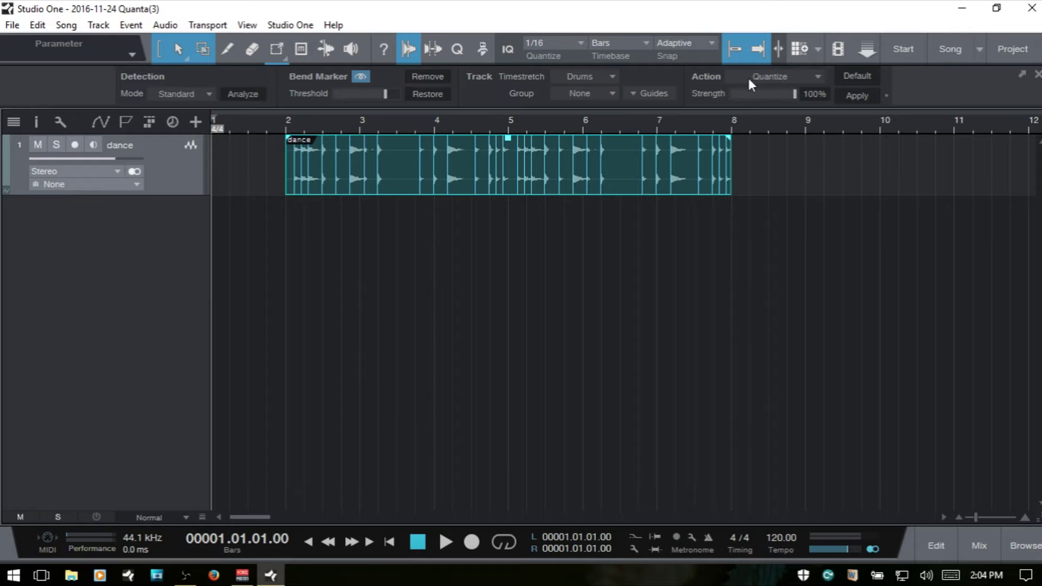
pyautogui.click(773, 77)
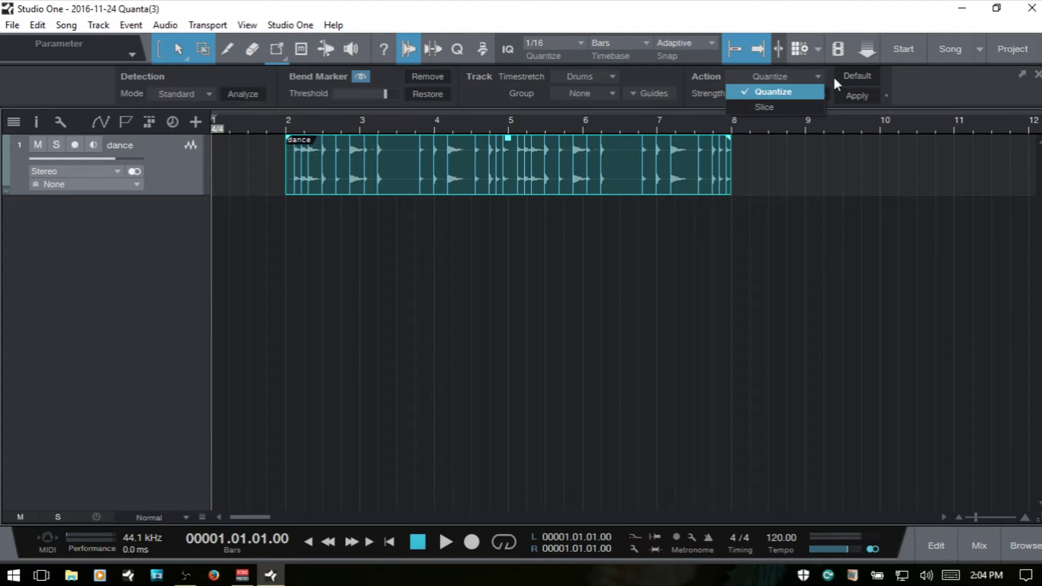
pyautogui.click(950, 86)
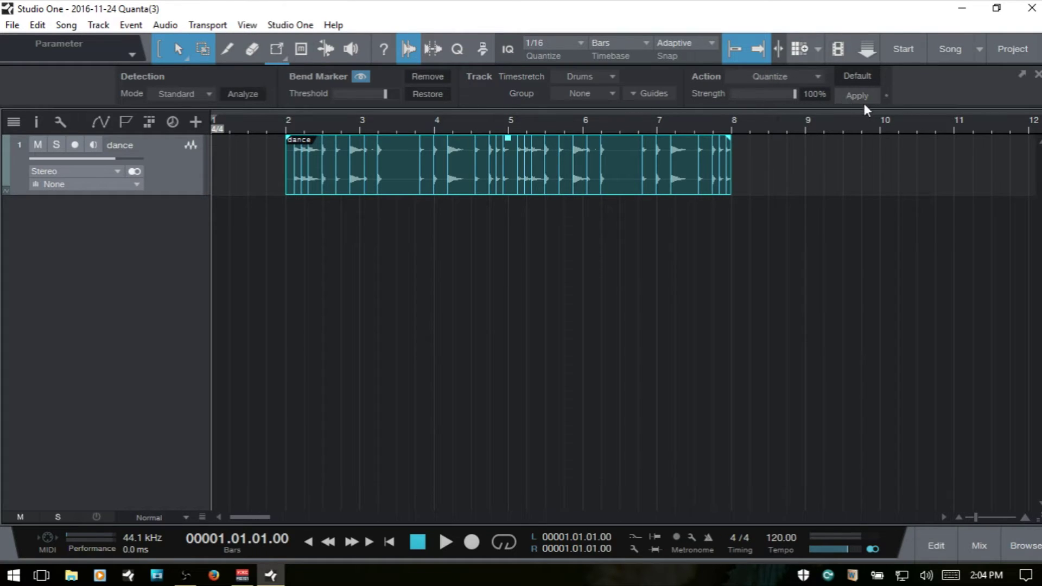
# Step: Deselect the event, play the dance loop from bar 2, then stop and return to the song start
pyautogui.click(332, 297)
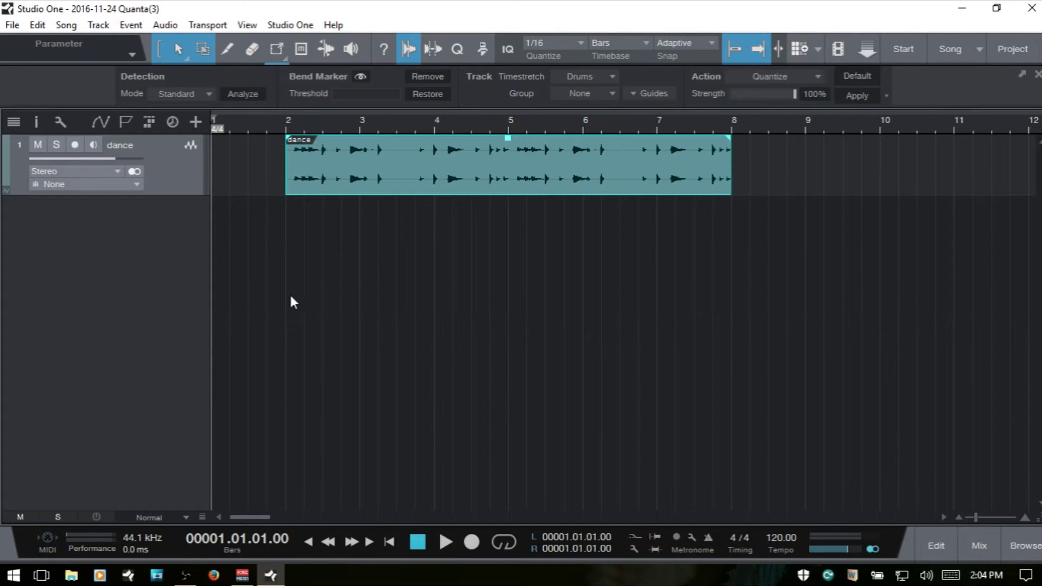
pyautogui.click(258, 128)
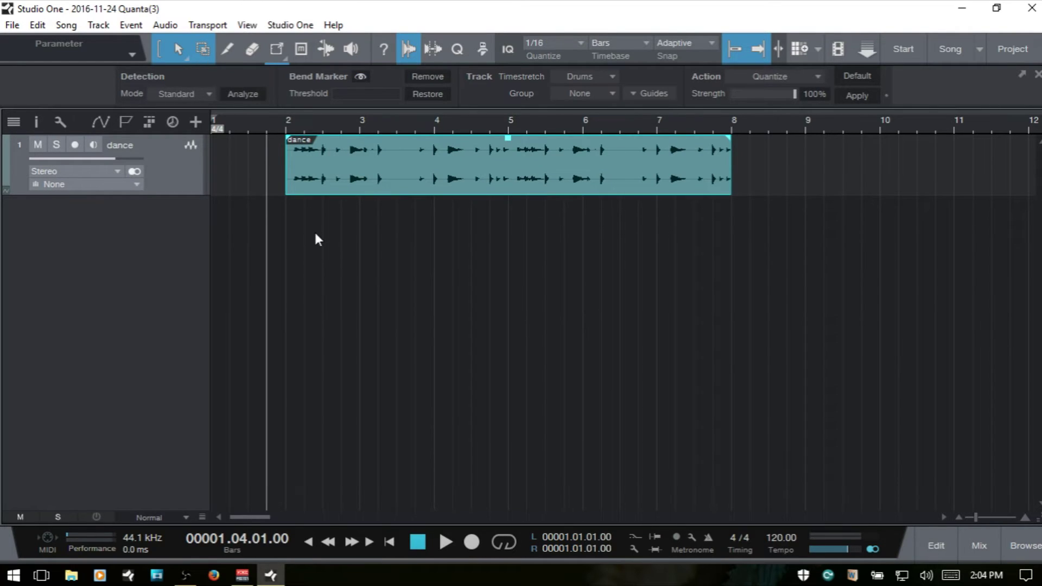
pyautogui.click(277, 283)
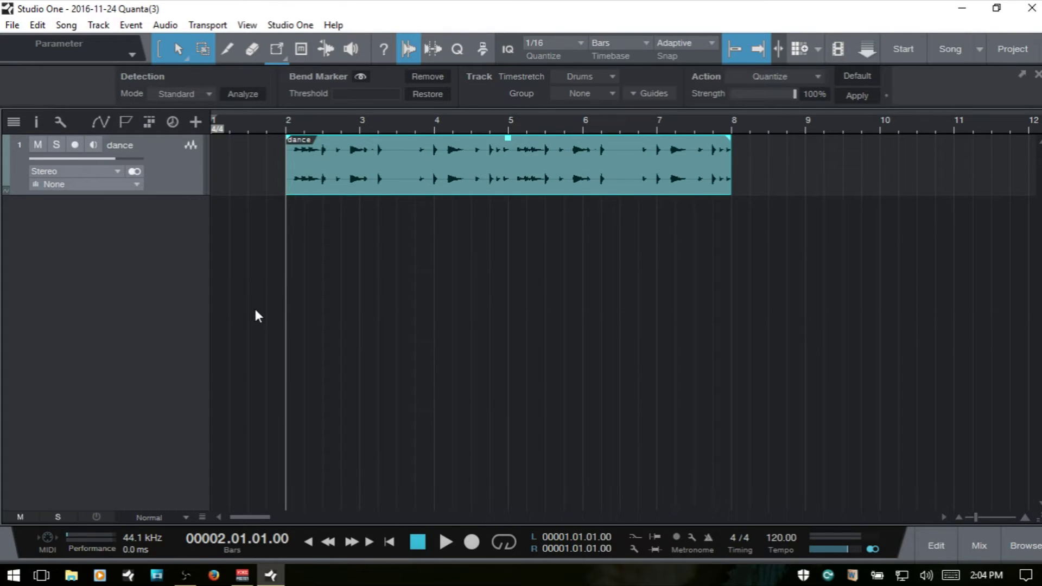
pyautogui.press('space')
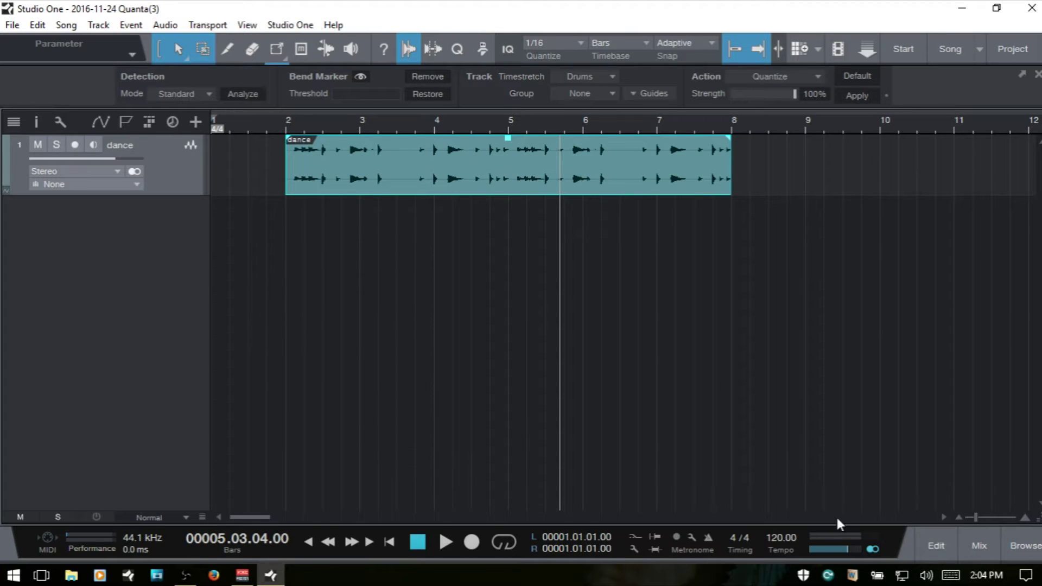
pyautogui.press('Home')
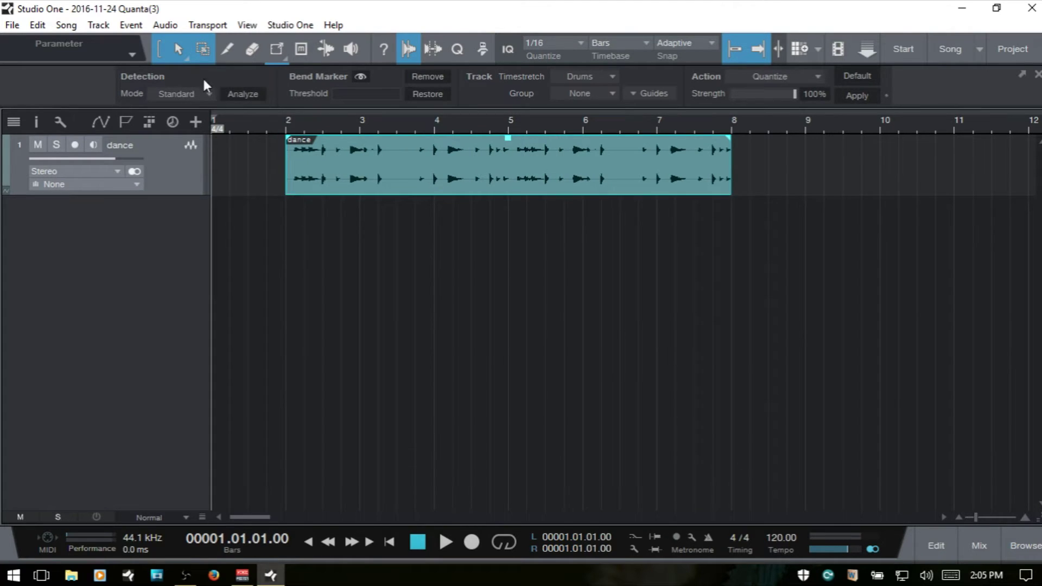
# Step: Analyze the dance event in Standard mode and nudge the threshold slightly lower
pyautogui.click(242, 94)
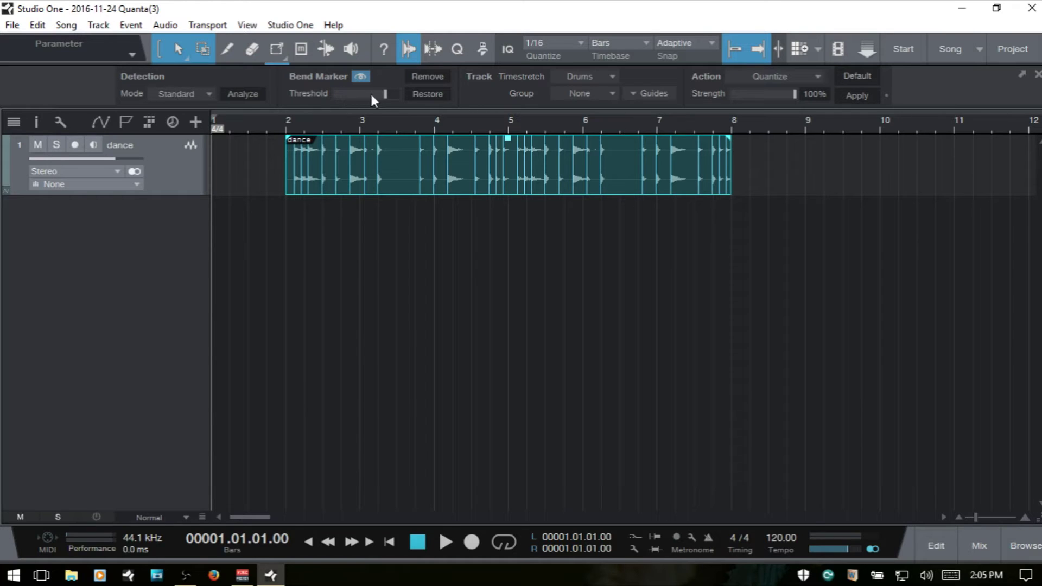
pyautogui.moveTo(385, 96)
pyautogui.click(186, 94)
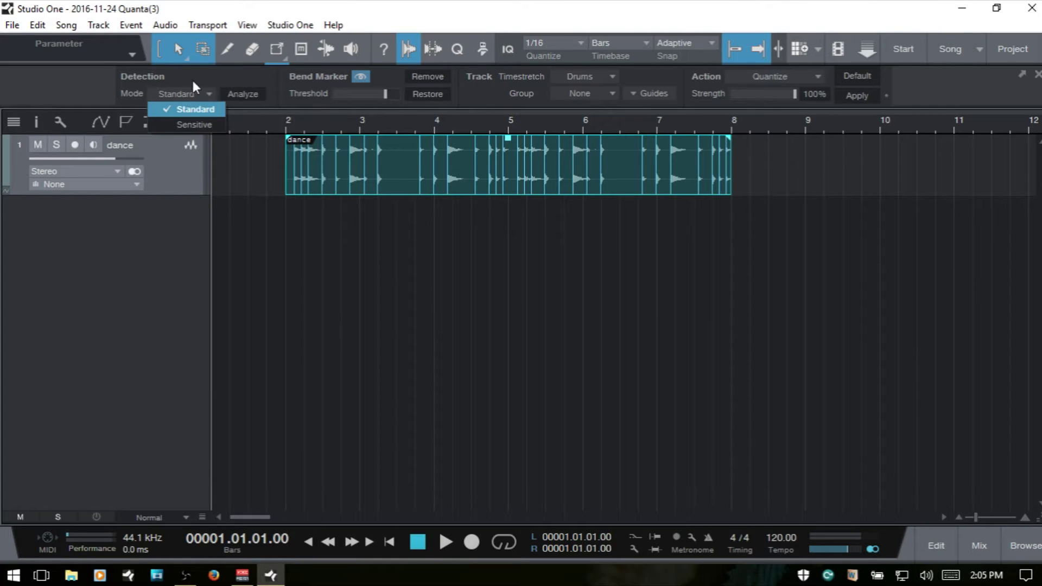
pyautogui.click(242, 82)
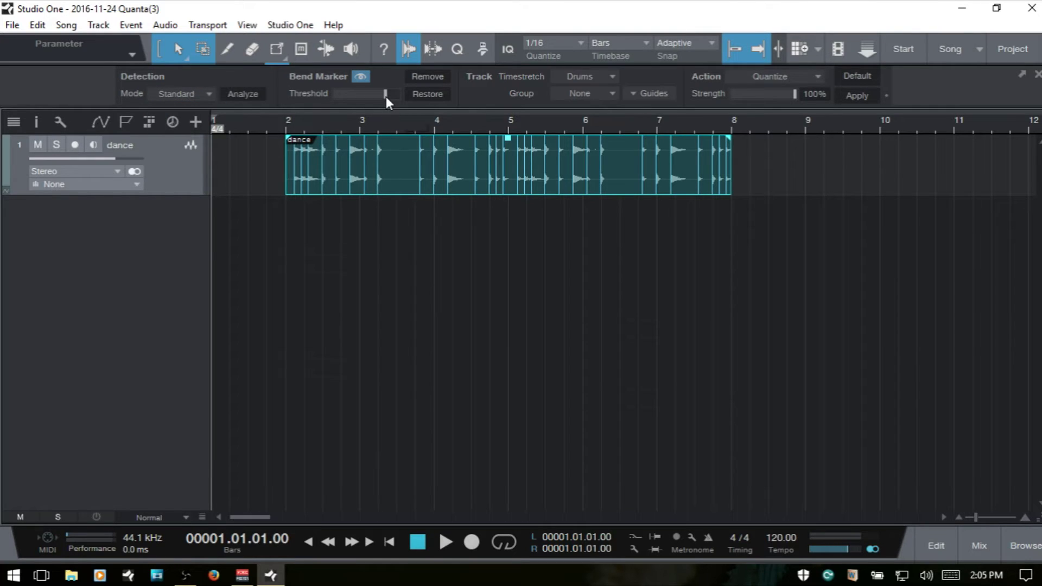
pyautogui.moveTo(386, 97)
pyautogui.mouseDown()
pyautogui.moveTo(352, 100)
pyautogui.moveTo(398, 95)
pyautogui.moveTo(384, 98)
pyautogui.mouseUp()
# Step: Enable bend markers on the dance event from its context menu with a 78% threshold
pyautogui.click(359, 77)
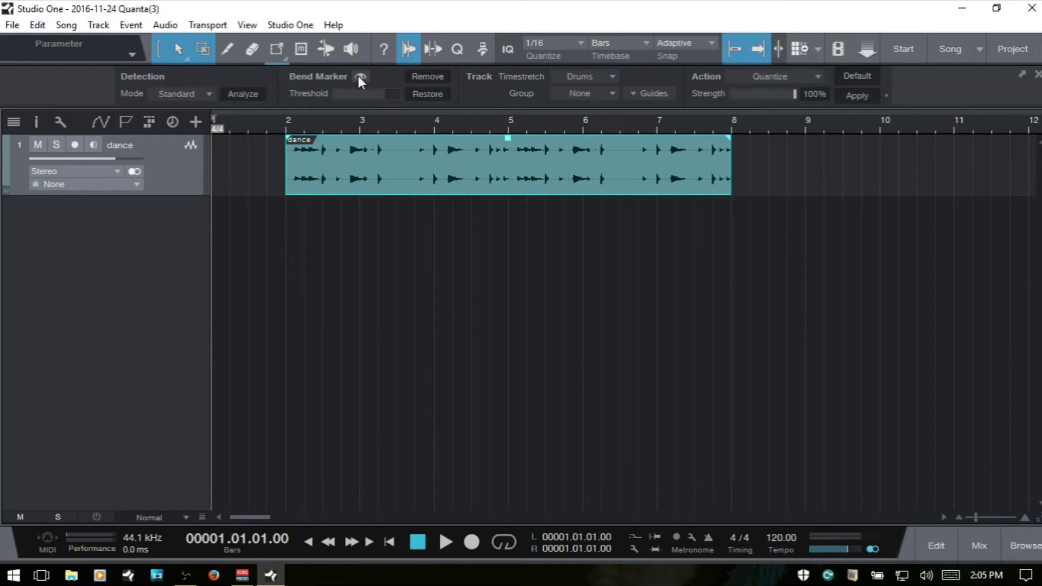
pyautogui.click(359, 77)
pyautogui.click(358, 78)
pyautogui.rightClick(490, 184)
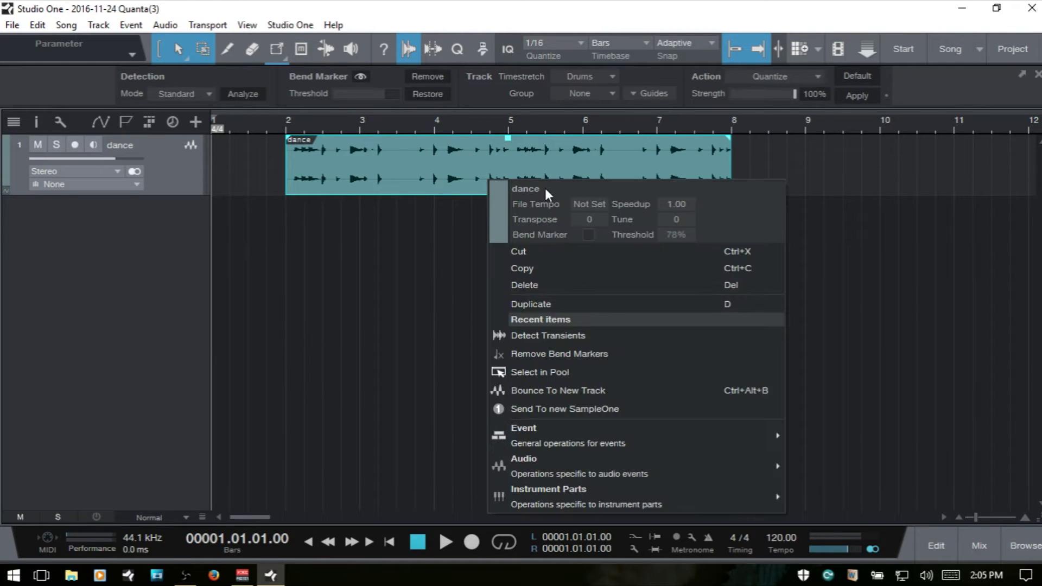
pyautogui.click(589, 235)
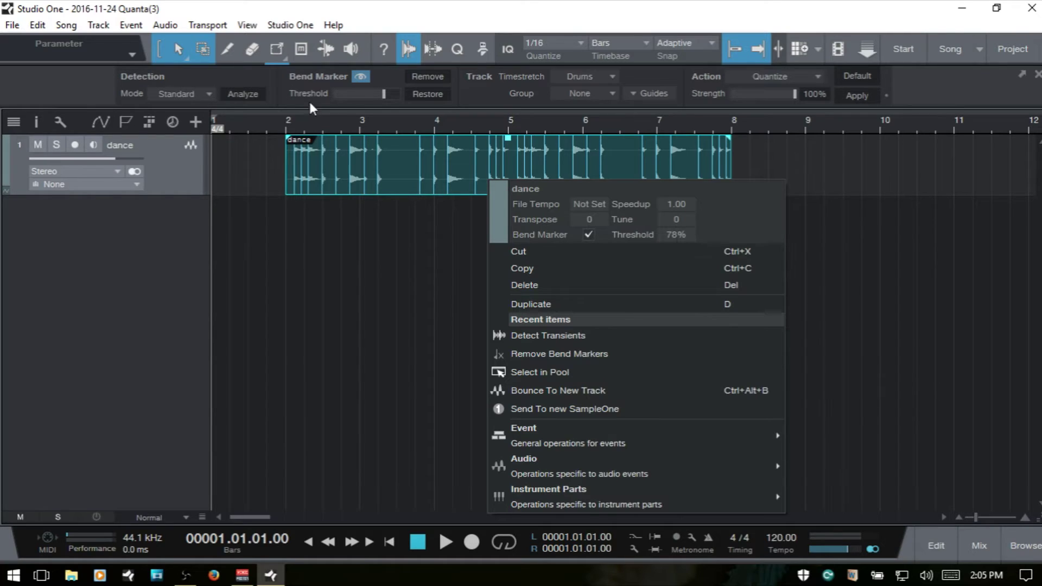
pyautogui.click(673, 234)
pyautogui.press('Return')
# Step: Deselect the event, switch to the Bend tool, and show bend markers
pyautogui.click(353, 281)
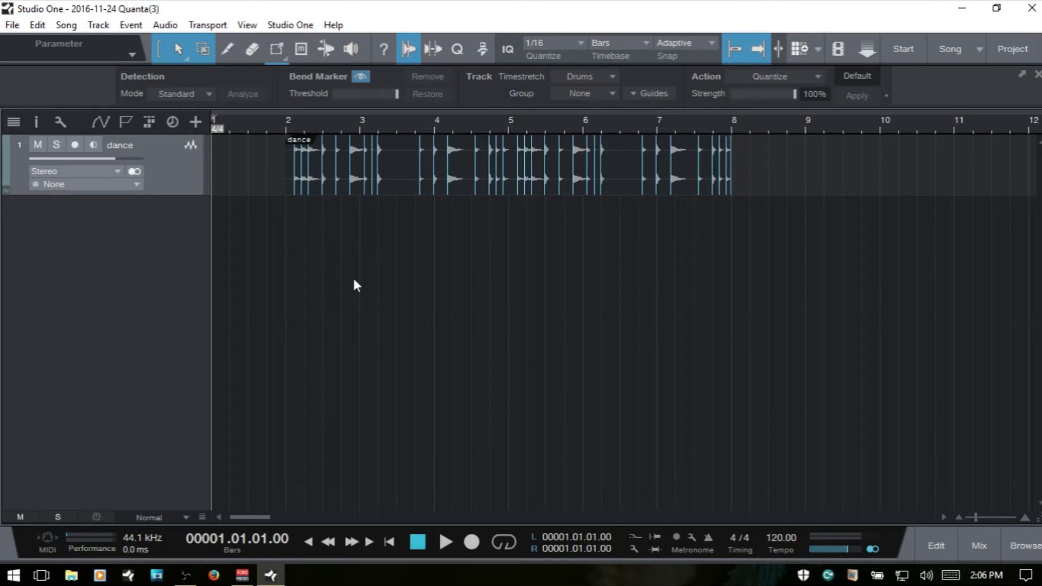
pyautogui.hotkey('ctrl', 'a')
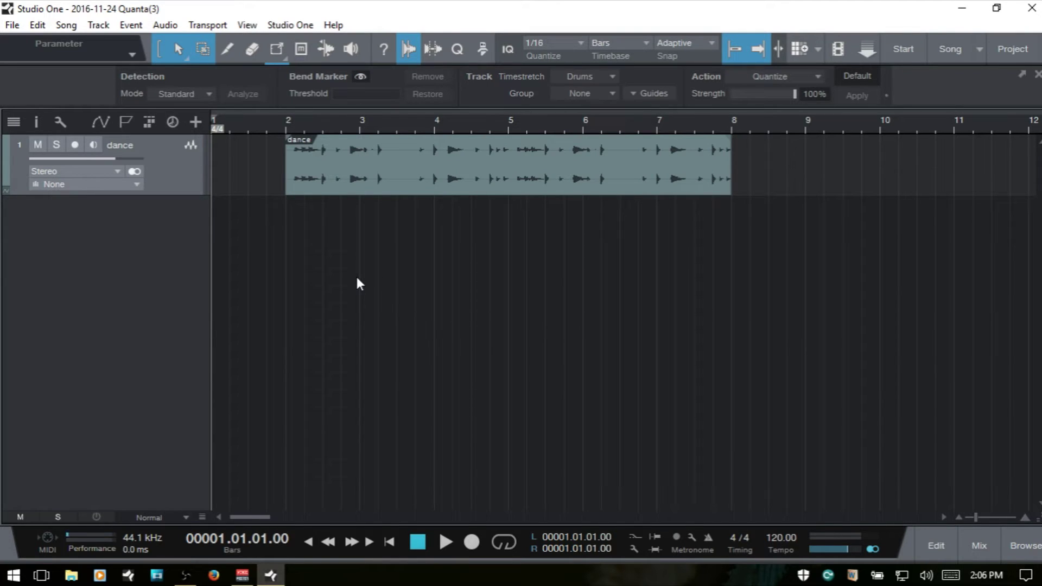
pyautogui.press('7')
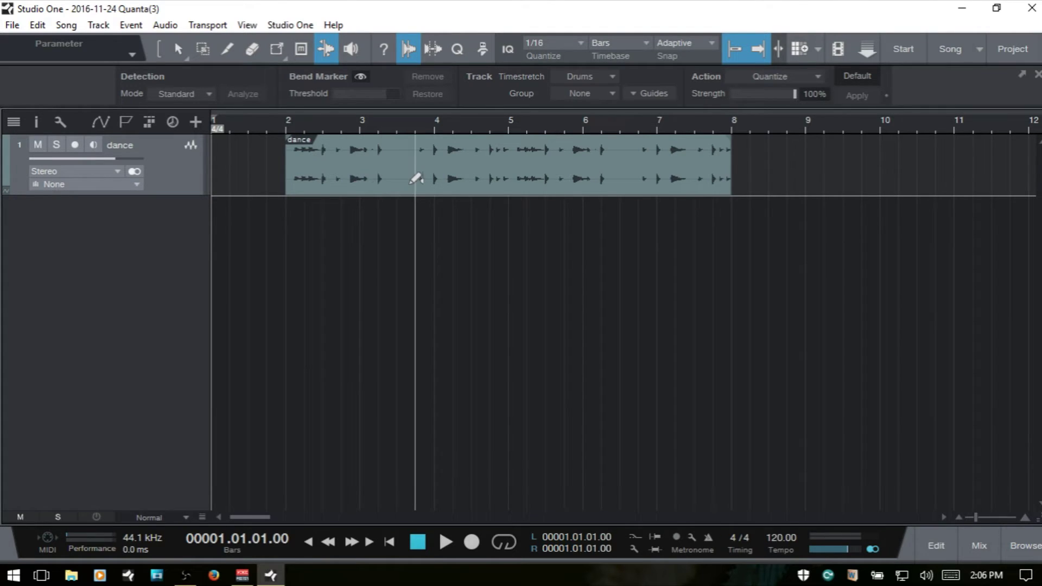
pyautogui.click(361, 77)
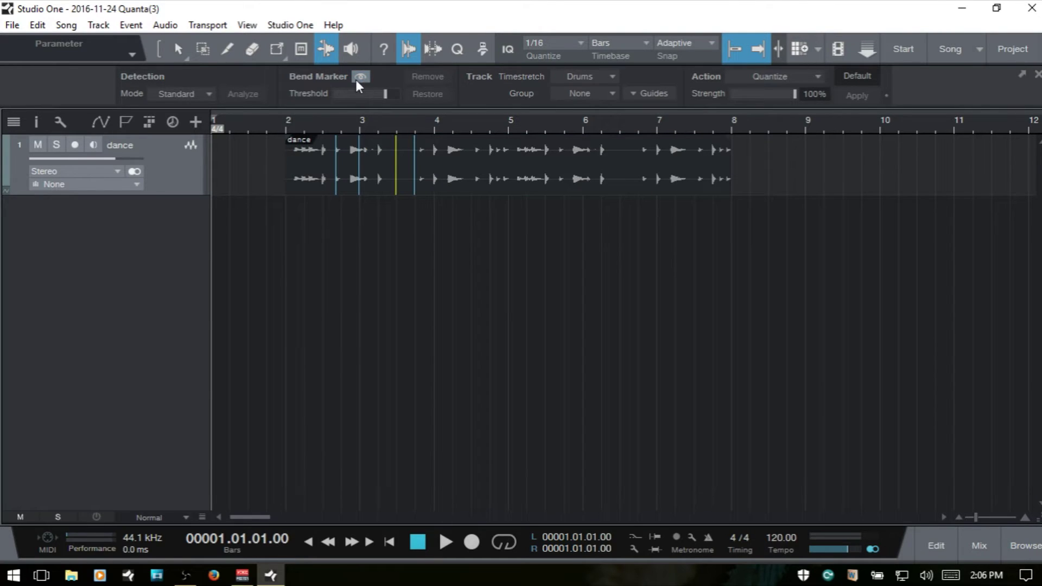
# Step: Place bend markers by hand on several drum hits up to bar 6
pyautogui.click(470, 170)
pyautogui.click(544, 173)
pyautogui.click(601, 175)
pyautogui.click(657, 176)
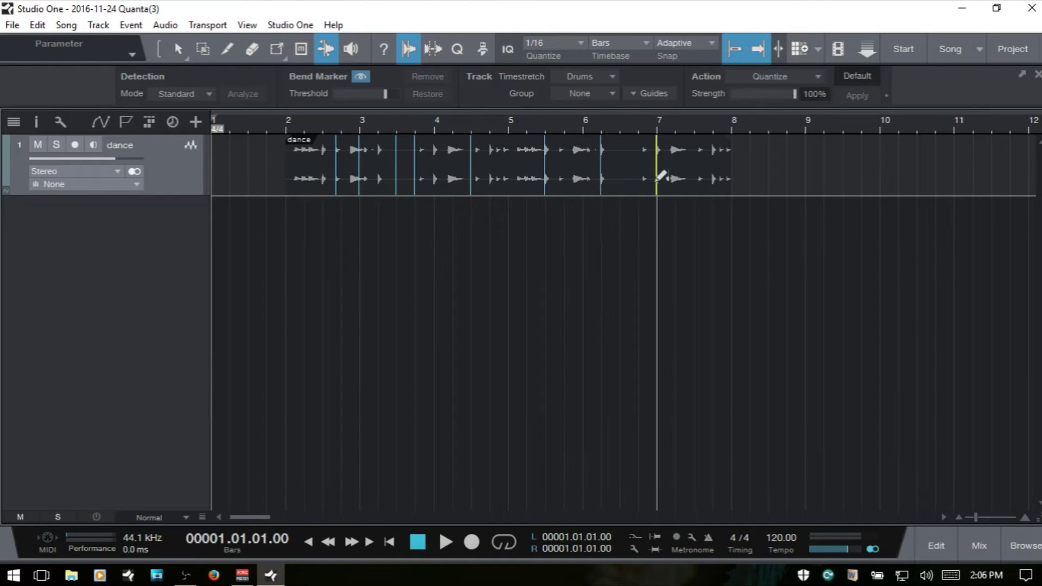
pyautogui.click(570, 183)
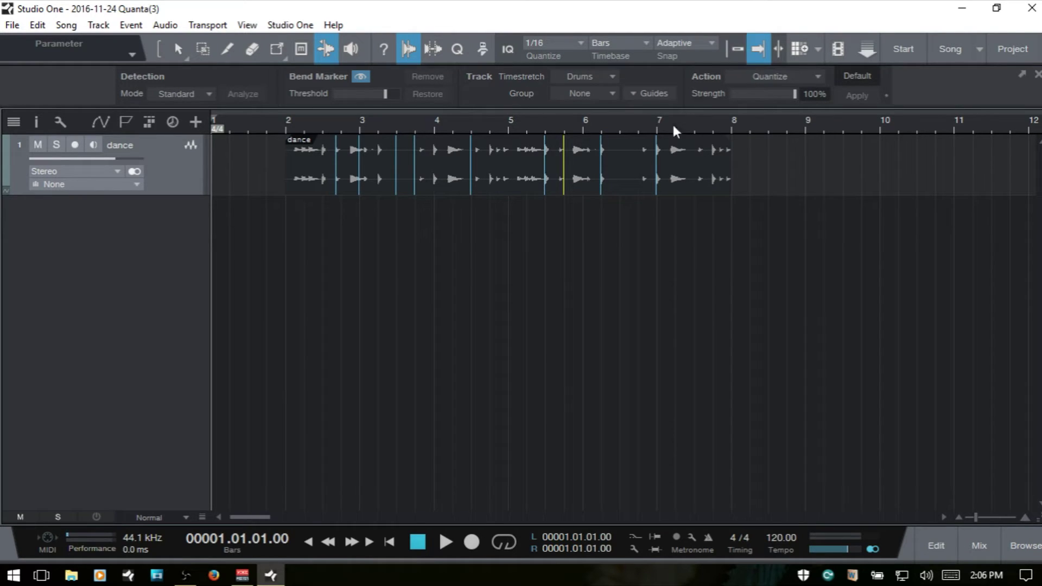
# Step: Add four bend markers on bar 7's hits, then undo the hand-placed markers
pyautogui.click(677, 170)
pyautogui.click(687, 169)
pyautogui.click(700, 170)
pyautogui.click(716, 170)
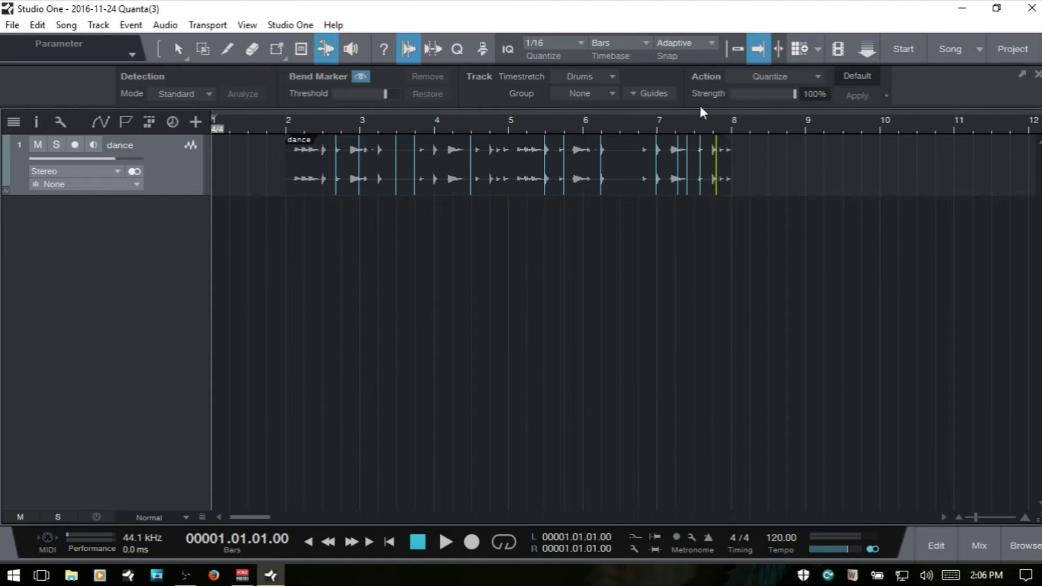
pyautogui.hotkey('ctrl', 'z')
pyautogui.hotkey('ctrl', 'z')
pyautogui.hotkey('ctrl', 'z')
pyautogui.hotkey('ctrl', 'z')
pyautogui.hotkey('ctrl', 'z')
pyautogui.hotkey('ctrl', 'z')
pyautogui.hotkey('ctrl', 'z')
pyautogui.hotkey('ctrl', 'z')
pyautogui.hotkey('ctrl', 'z')
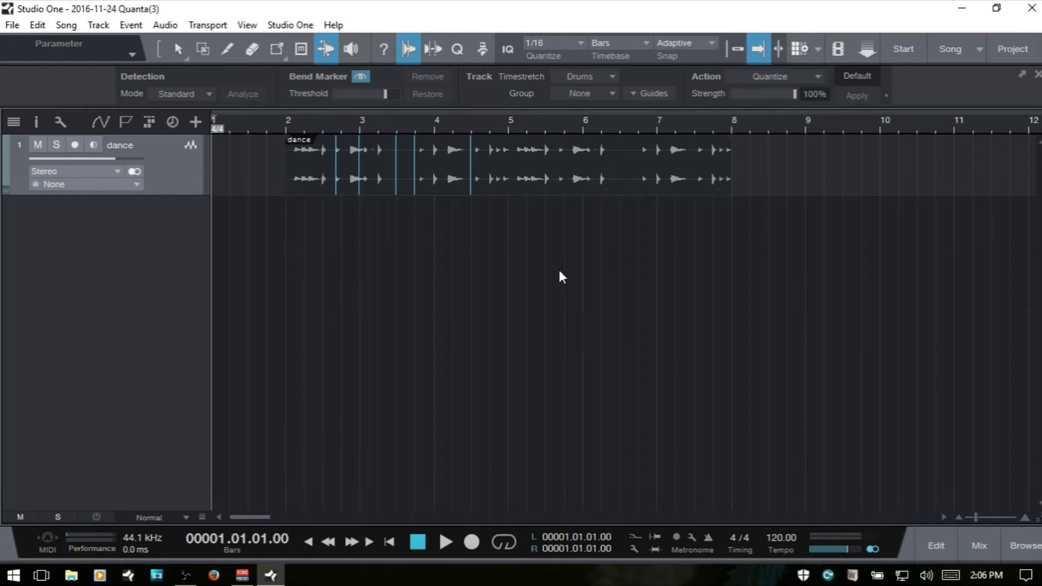
pyautogui.hotkey('ctrl', 'z')
pyautogui.hotkey('ctrl', 'z')
pyautogui.hotkey('ctrl', 'z')
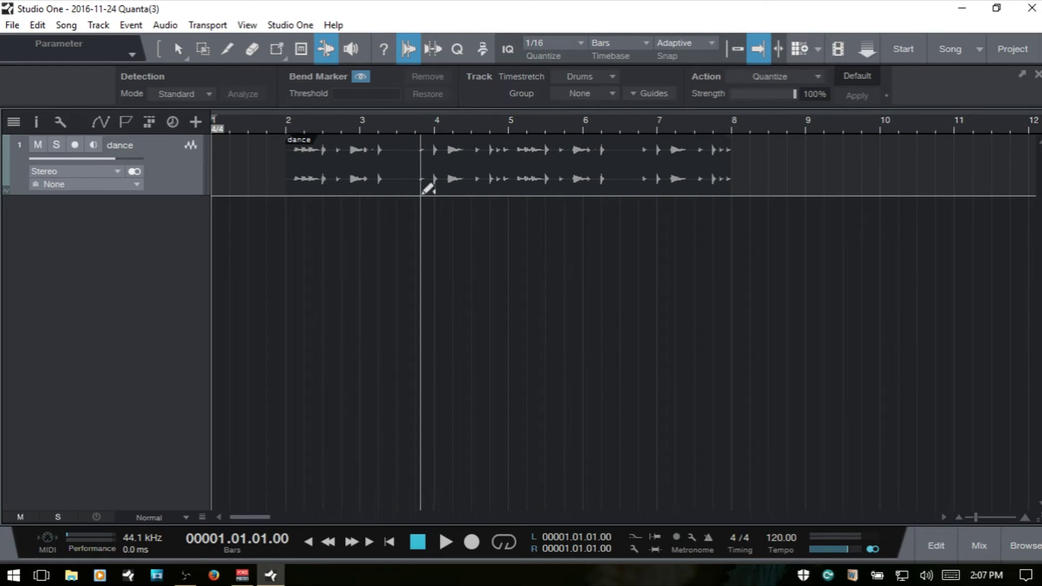
# Step: Detect and then remove the dance event's transients, keeping the Drums timestretch mode
pyautogui.press('1')
pyautogui.click(452, 188)
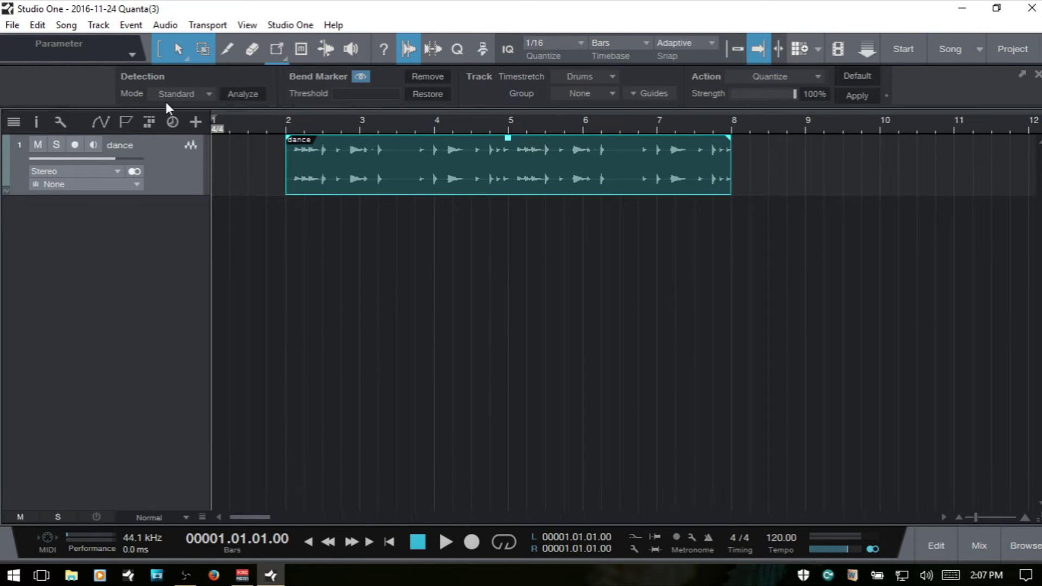
pyautogui.click(243, 94)
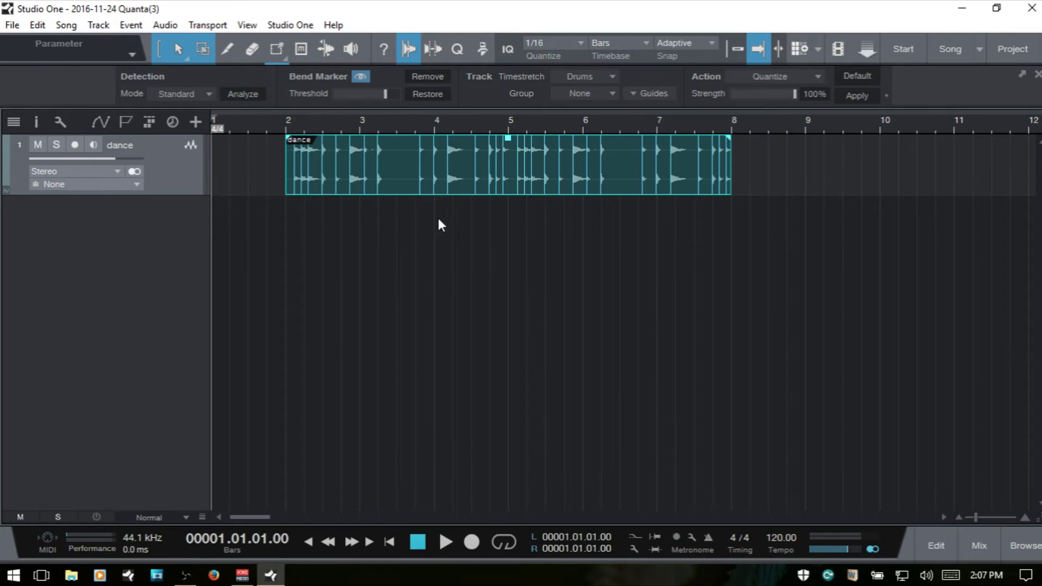
pyautogui.click(434, 76)
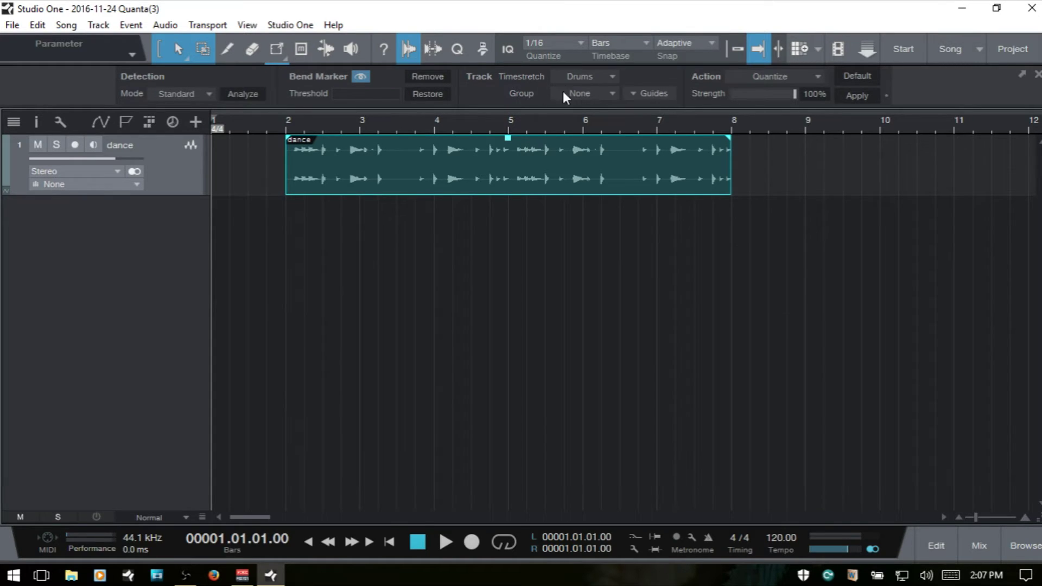
pyautogui.click(612, 76)
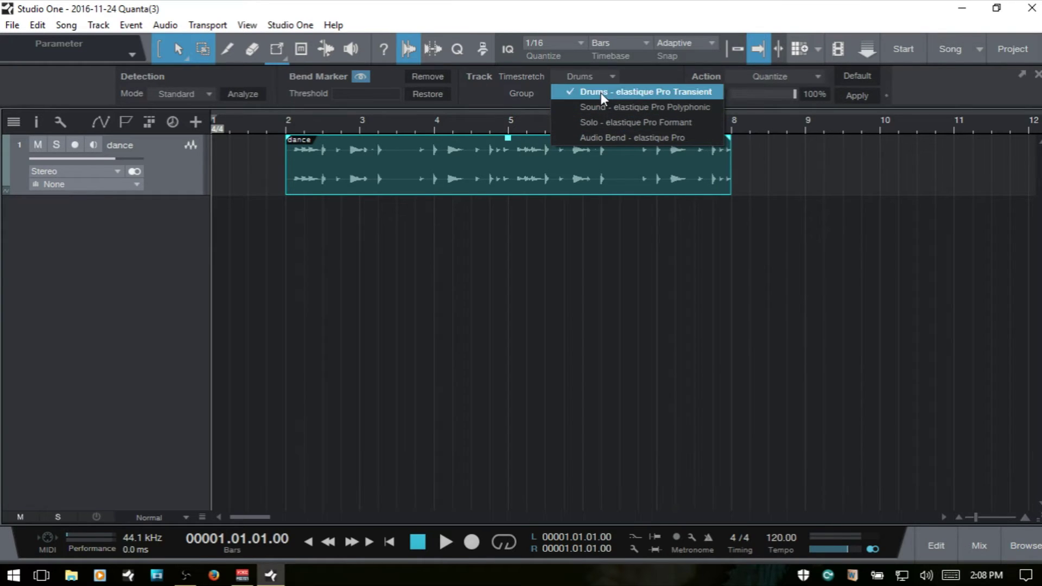
pyautogui.click(526, 78)
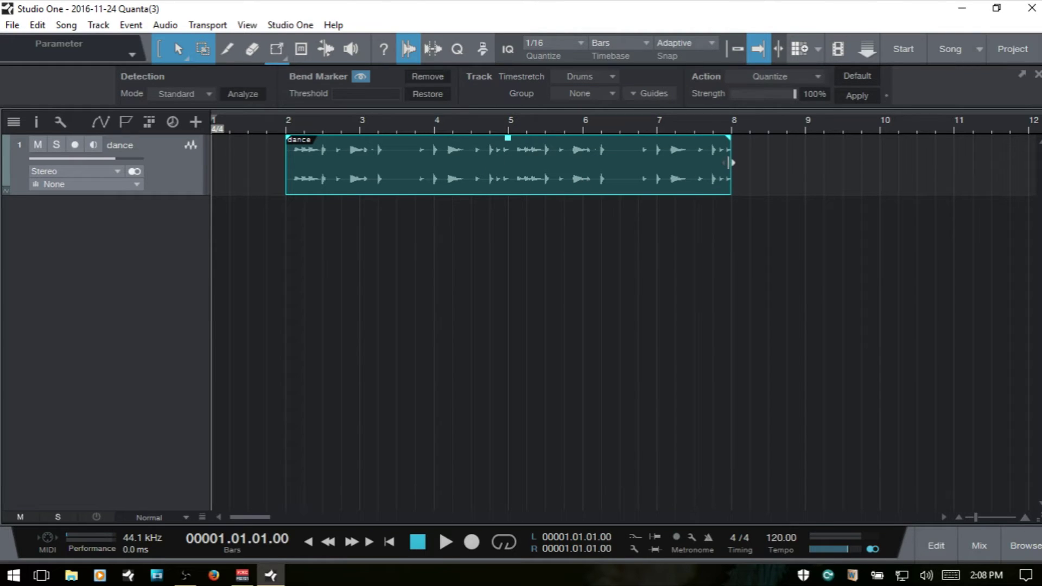
pyautogui.press('F4')
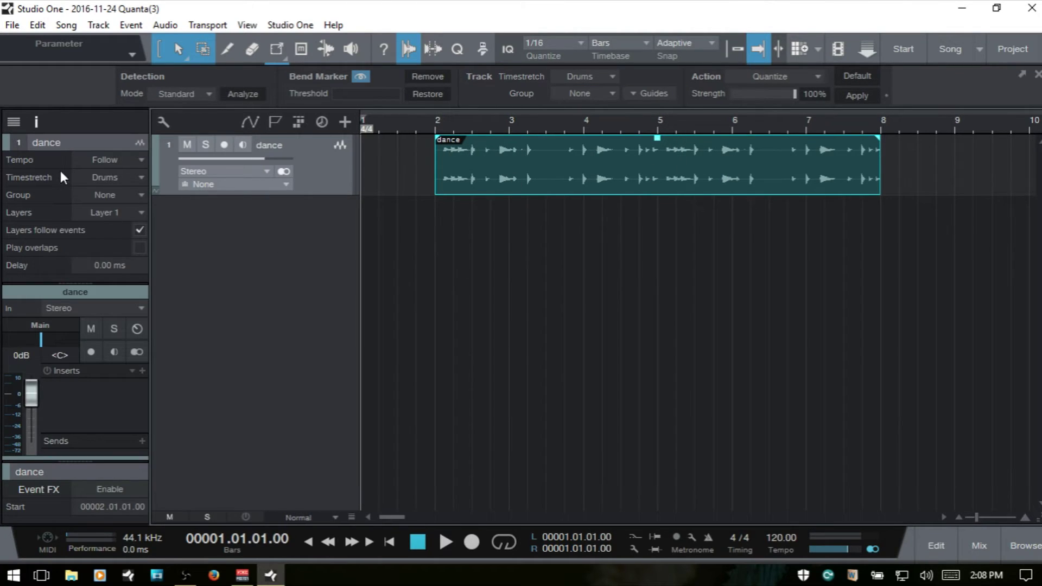
pyautogui.click(118, 176)
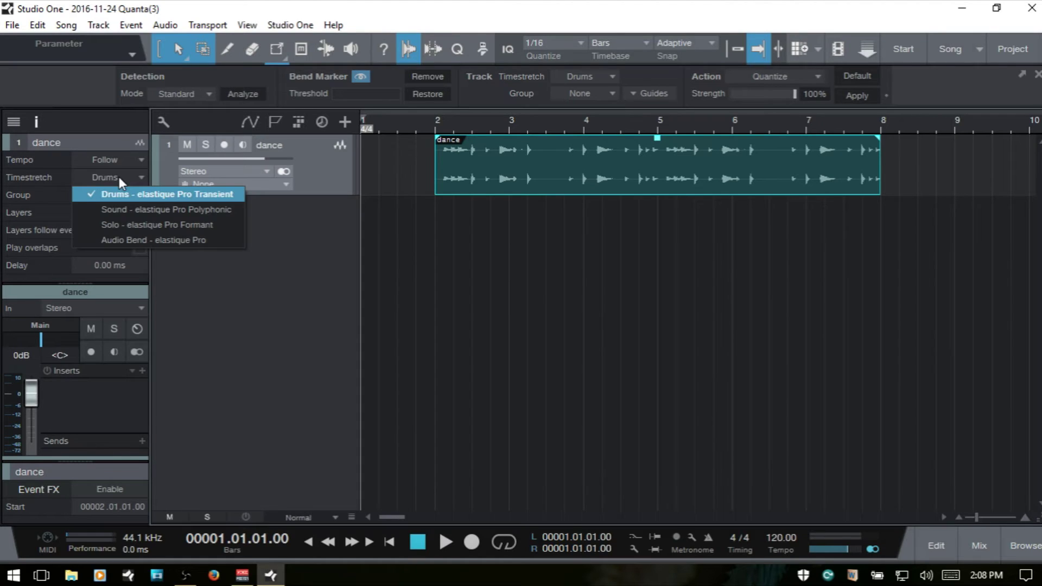
pyautogui.click(305, 243)
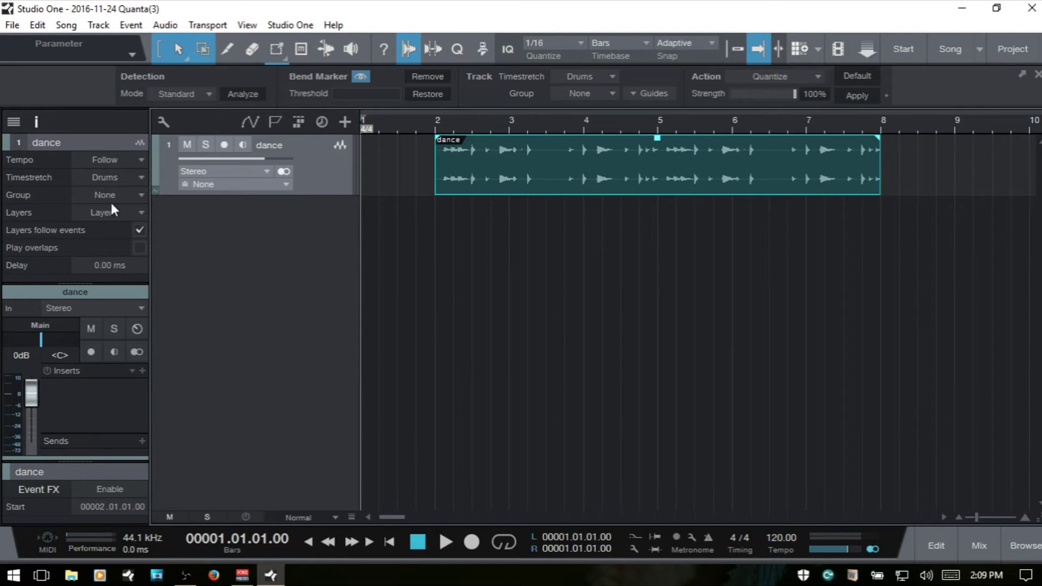
pyautogui.click(120, 178)
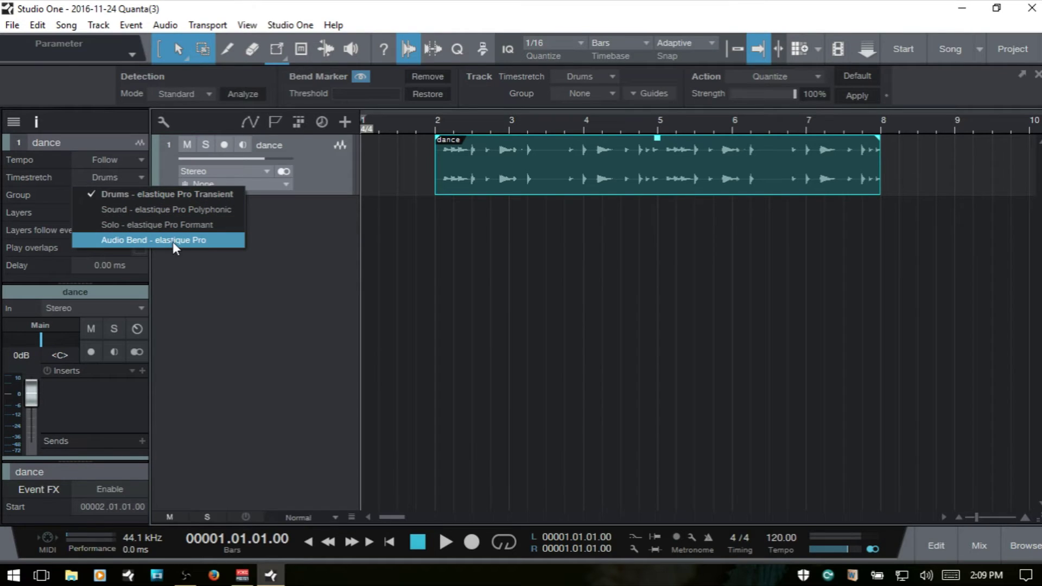
pyautogui.click(283, 238)
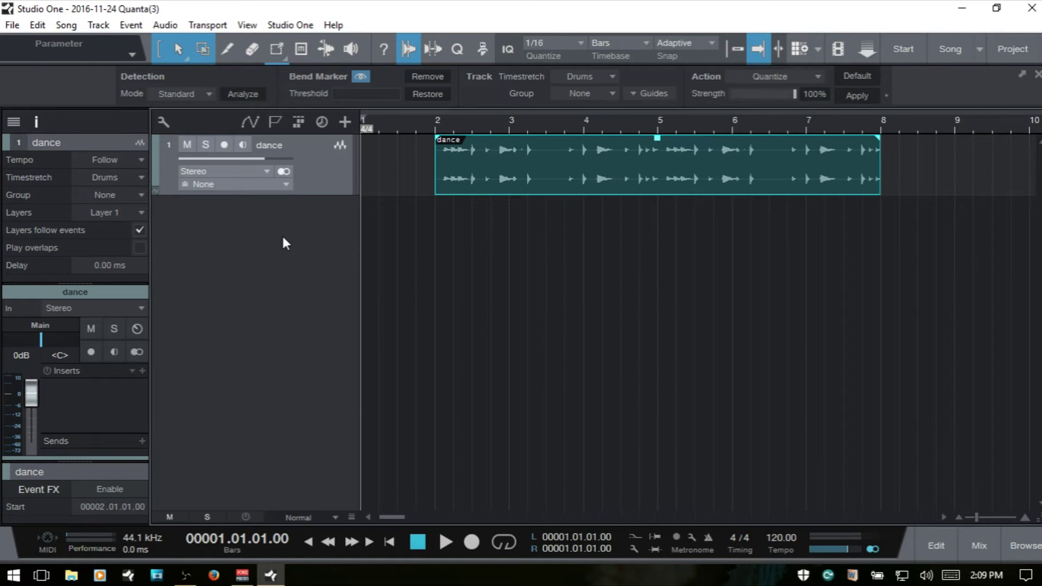
pyautogui.press('F4')
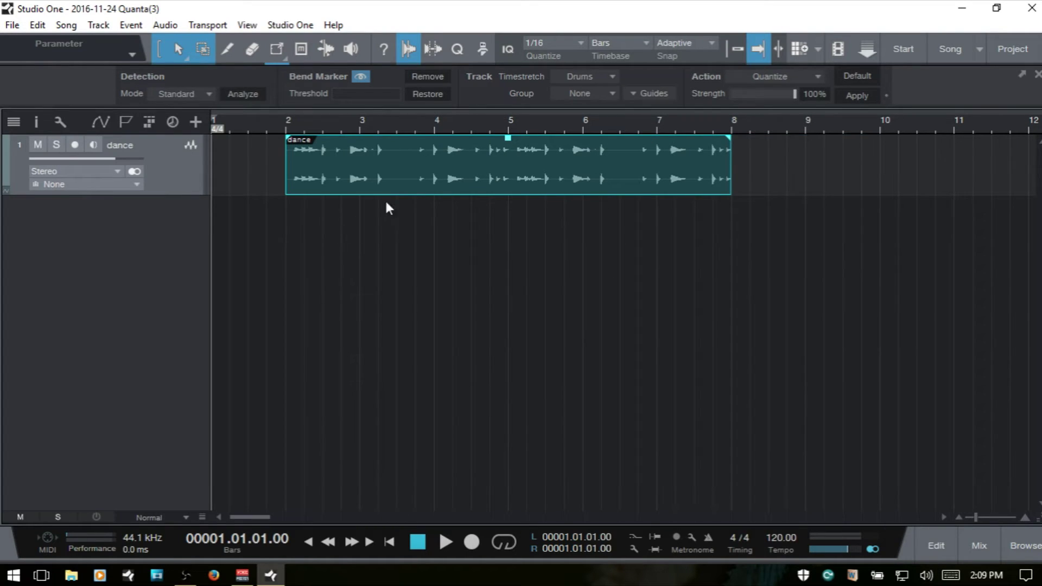
# Step: Analyze the dance event's transients and zoom in on the markers around bar 2.4
pyautogui.click(247, 93)
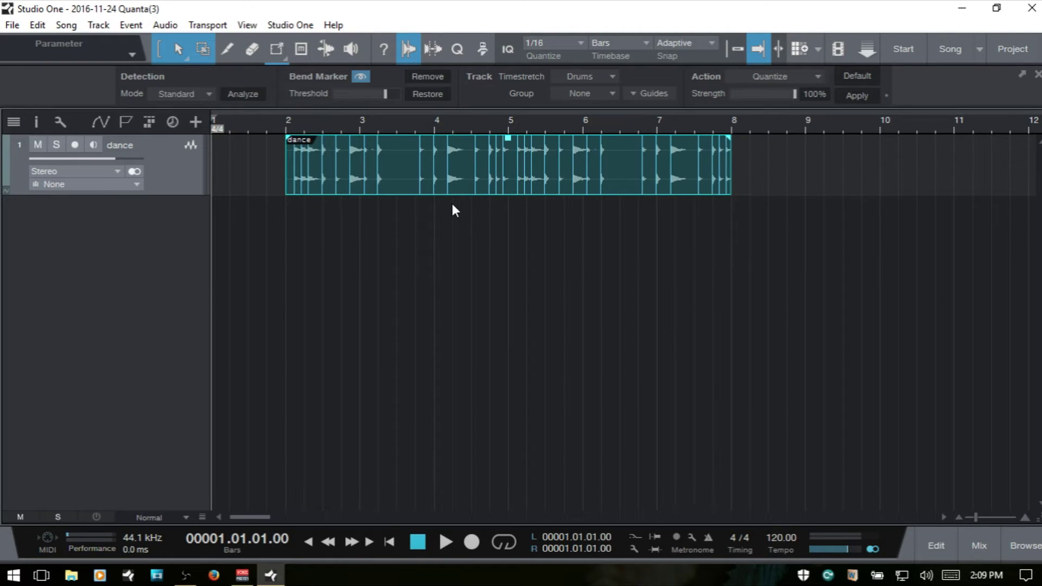
pyautogui.press('e')
pyautogui.press('e')
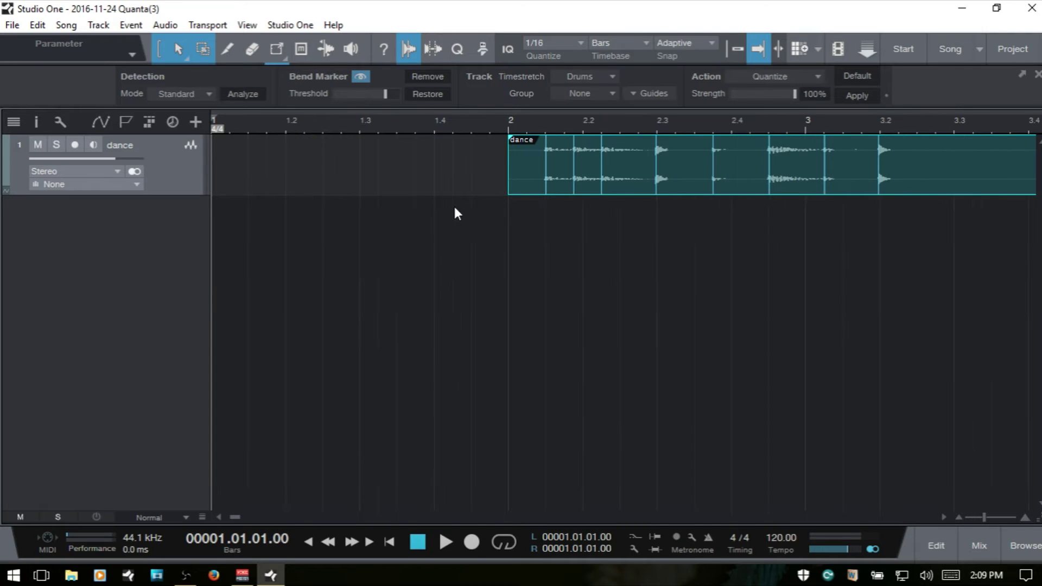
pyautogui.moveTo(738, 128); pyautogui.dragTo(529, 129)
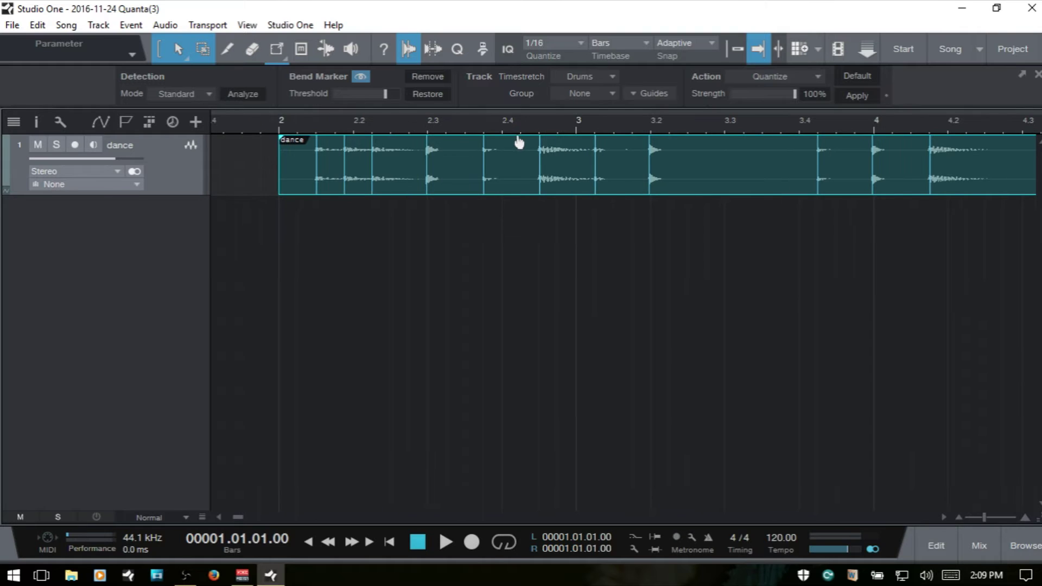
pyautogui.moveTo(476, 133); pyautogui.dragTo(478, 177)
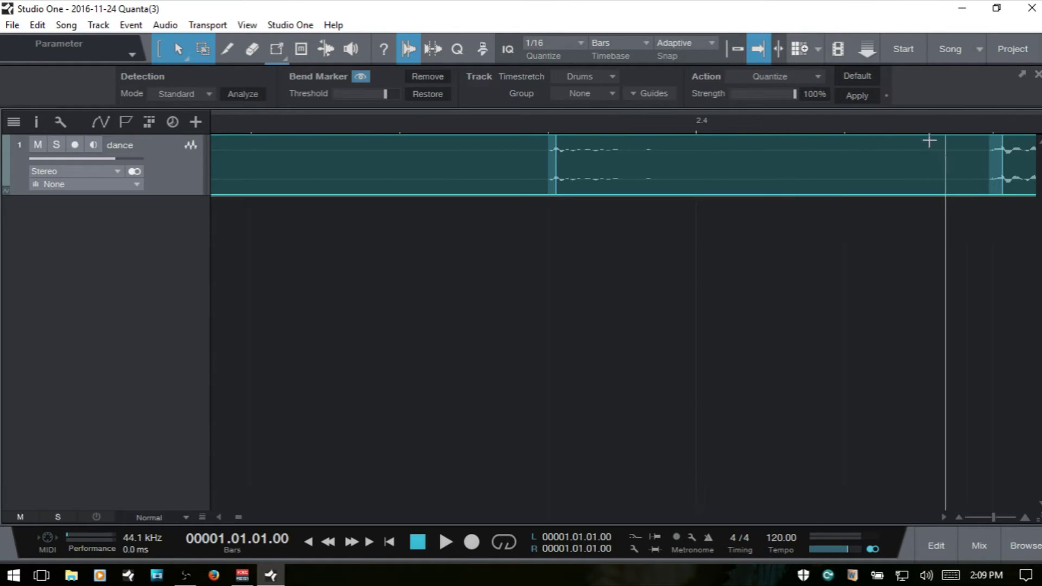
pyautogui.moveTo(894, 130); pyautogui.dragTo(642, 134)
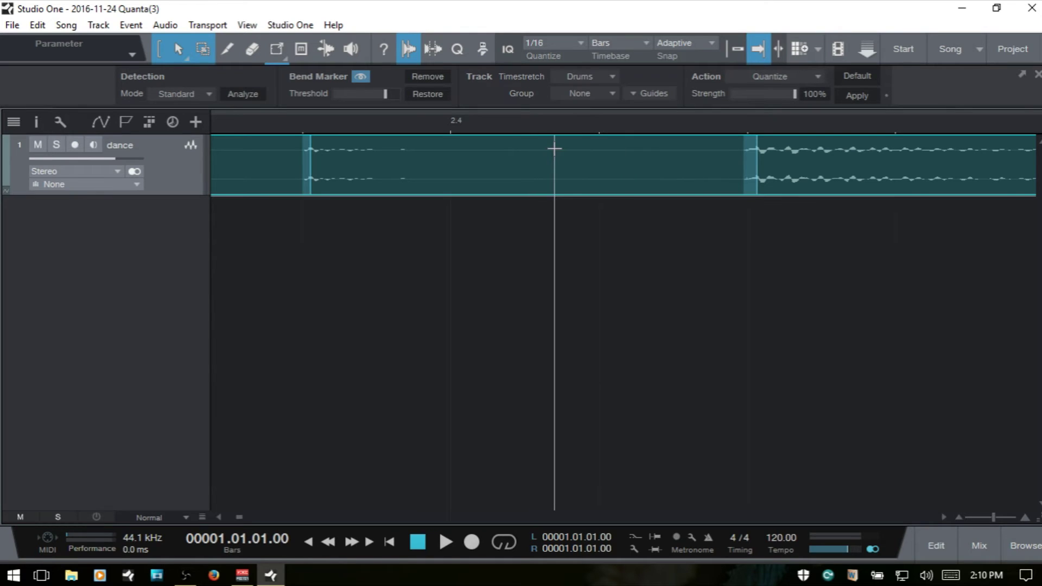
# Step: Zoom out twice and shift the view so bars 2 to 8 fit on screen
pyautogui.press('w')
pyautogui.press('w')
pyautogui.press('w')
pyautogui.press('w')
pyautogui.press('w')
pyautogui.press('w')
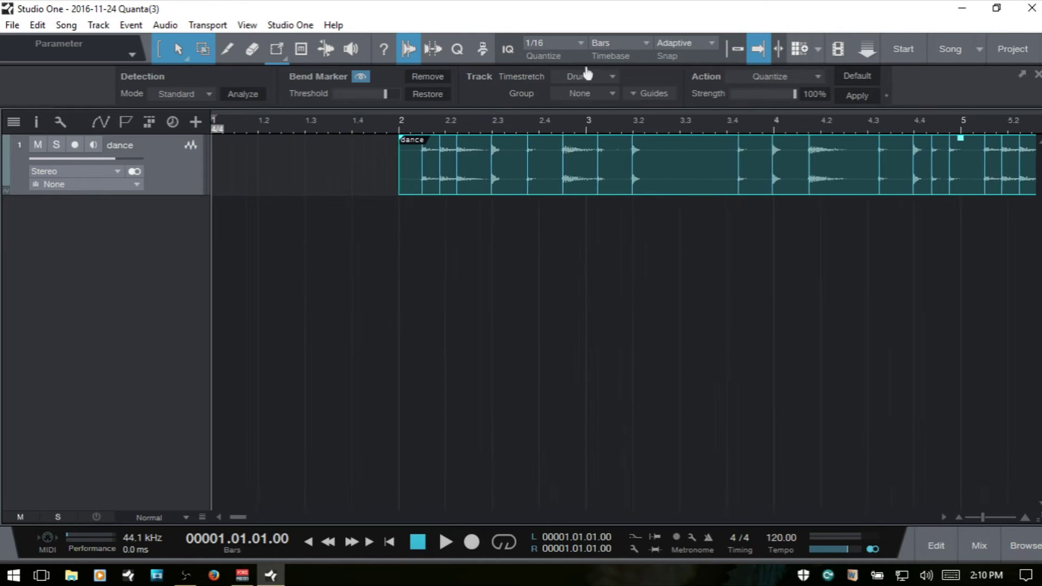
pyautogui.press('w')
pyautogui.press('w')
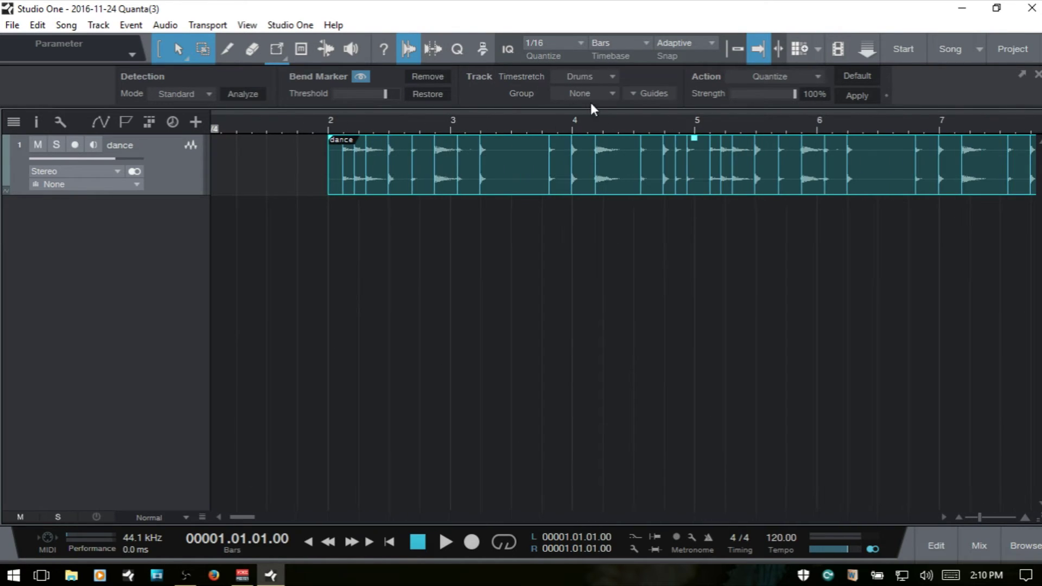
pyautogui.moveTo(708, 129); pyautogui.dragTo(622, 133)
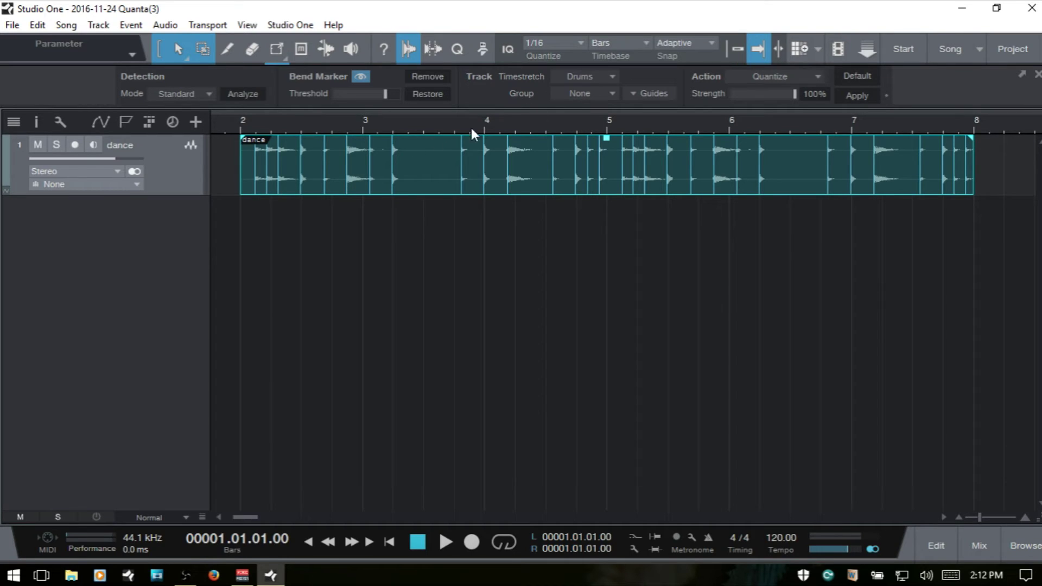
# Step: Leave Group and Guides unchanged, remove all bend markers, and move the playhead to the event start
pyautogui.click(613, 94)
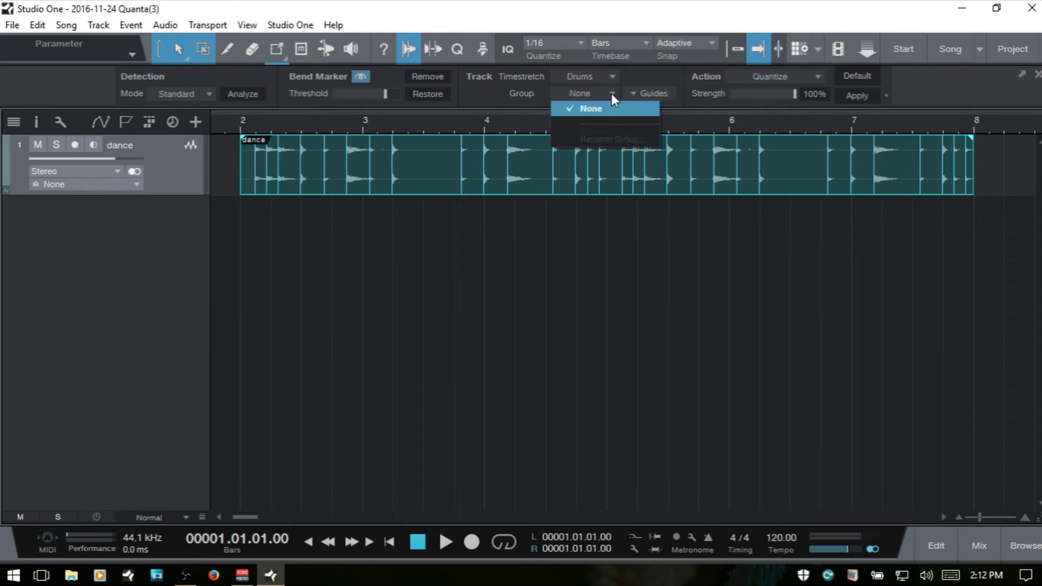
pyautogui.click(612, 93)
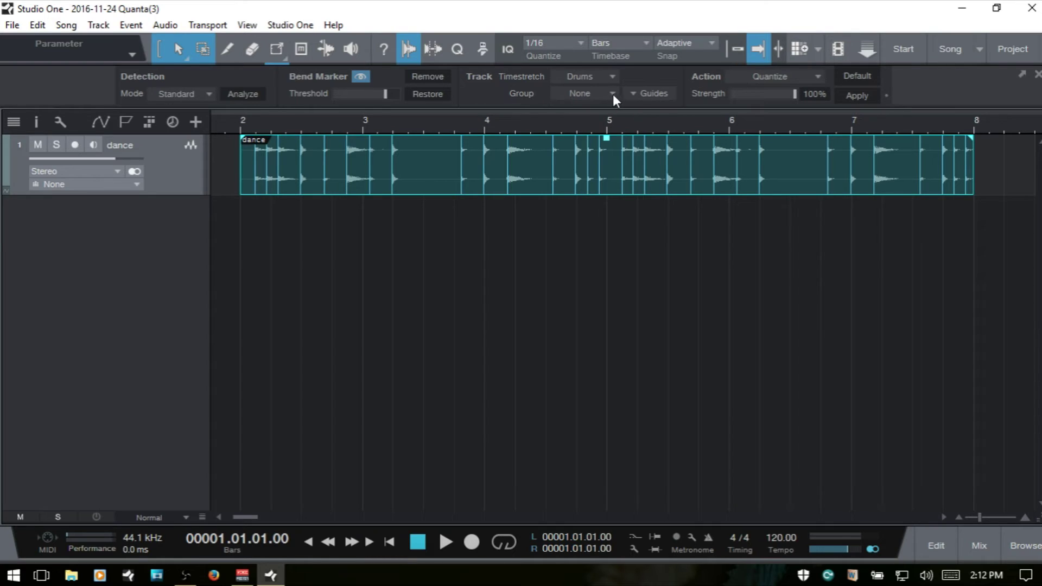
pyautogui.click(636, 93)
pyautogui.click(636, 94)
pyautogui.click(426, 78)
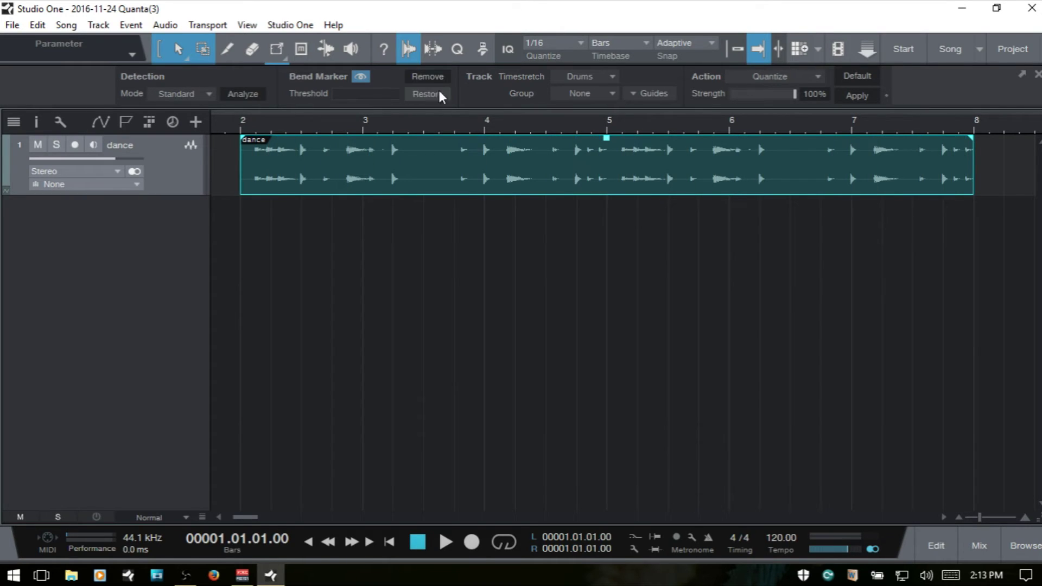
pyautogui.click(231, 128)
pyautogui.press('space')
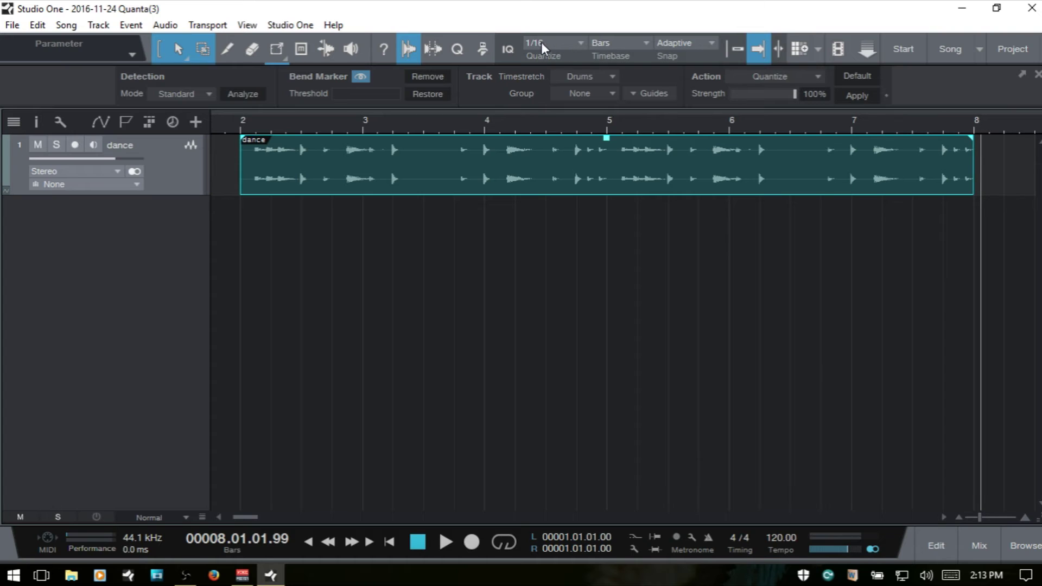
pyautogui.click(580, 46)
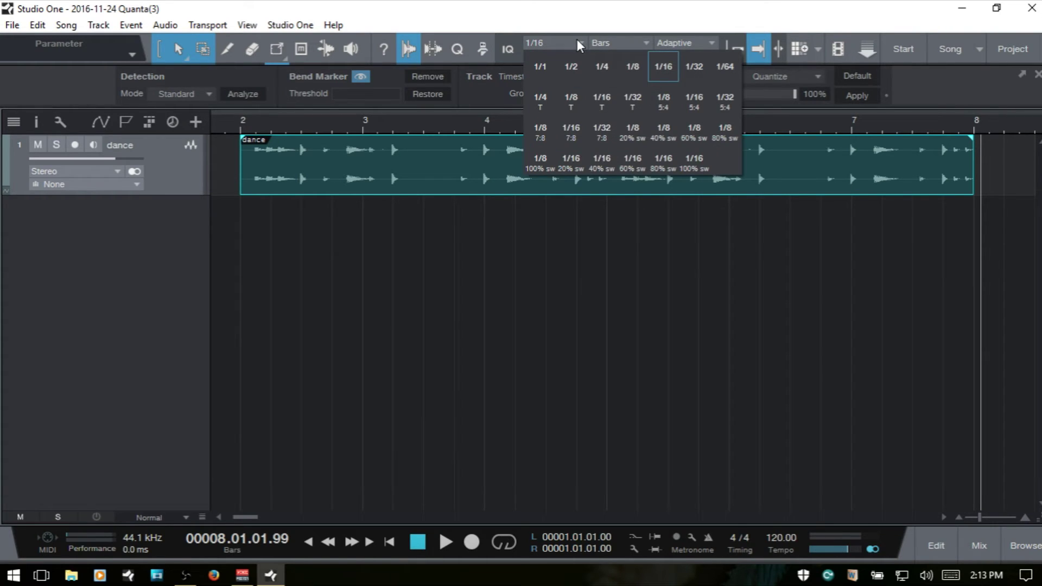
pyautogui.click(579, 45)
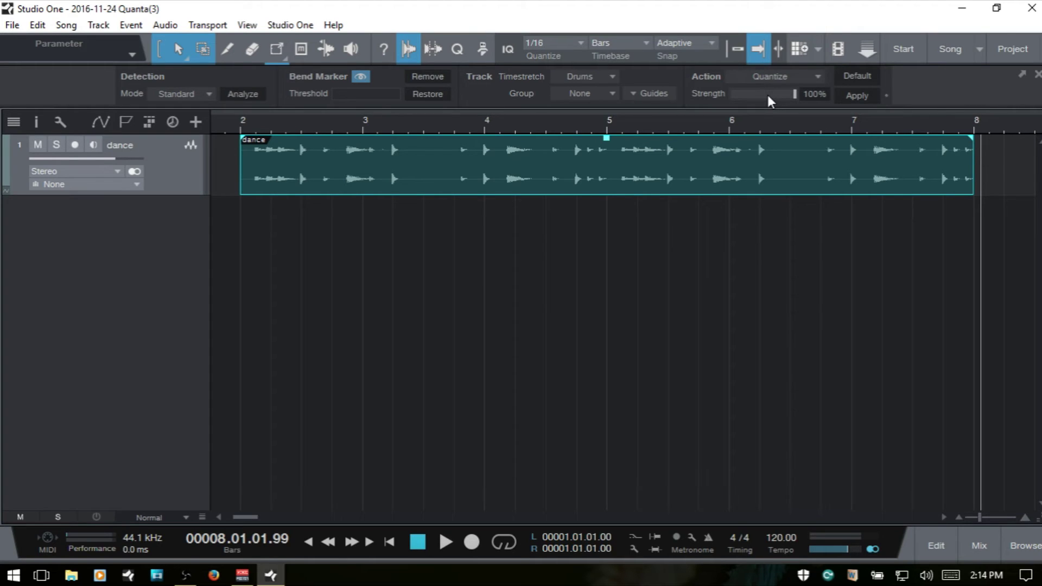
pyautogui.click(457, 49)
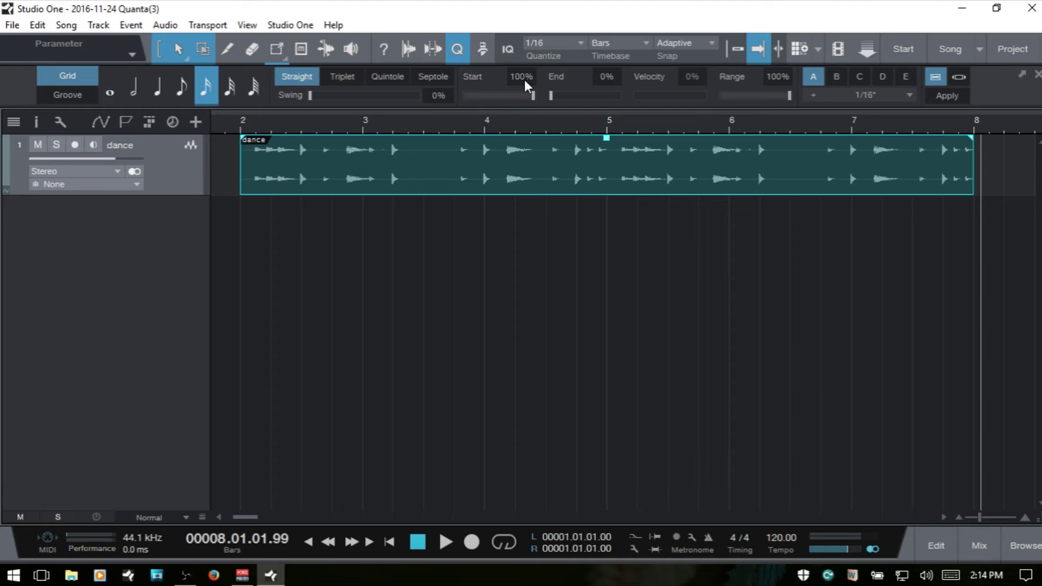
pyautogui.click(409, 49)
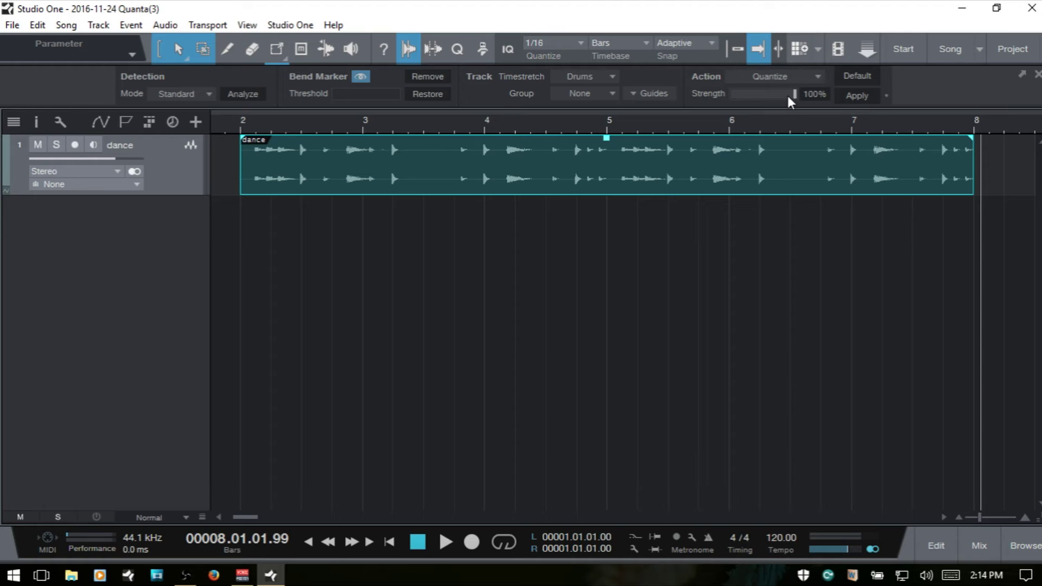
pyautogui.click(853, 96)
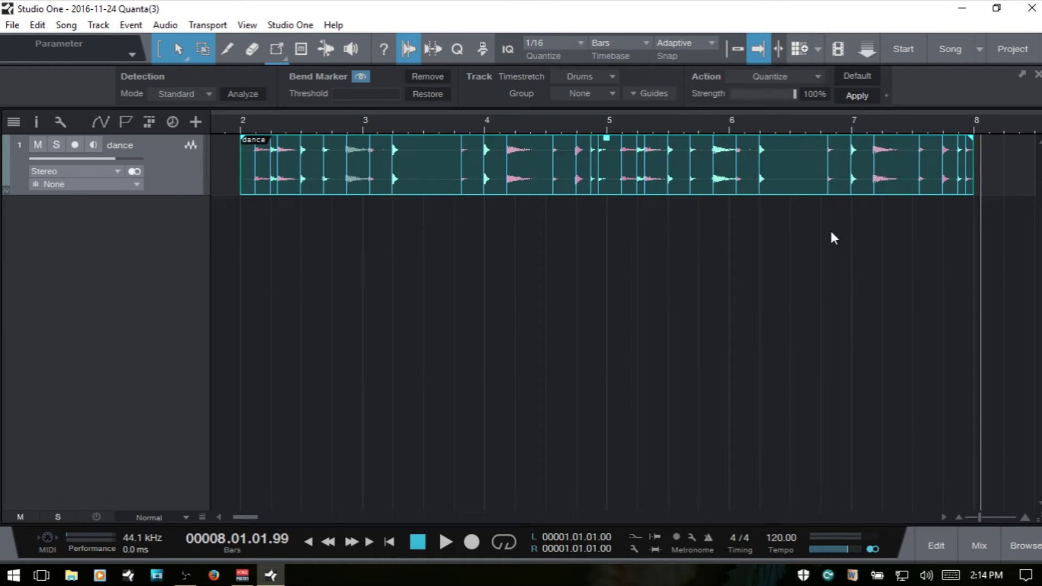
pyautogui.click(229, 128)
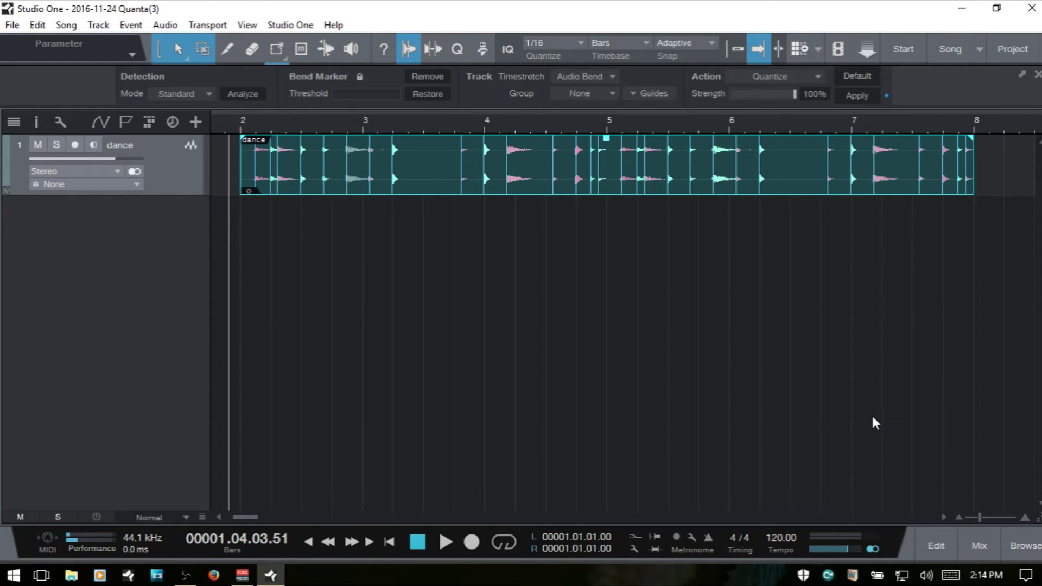
pyautogui.press('space')
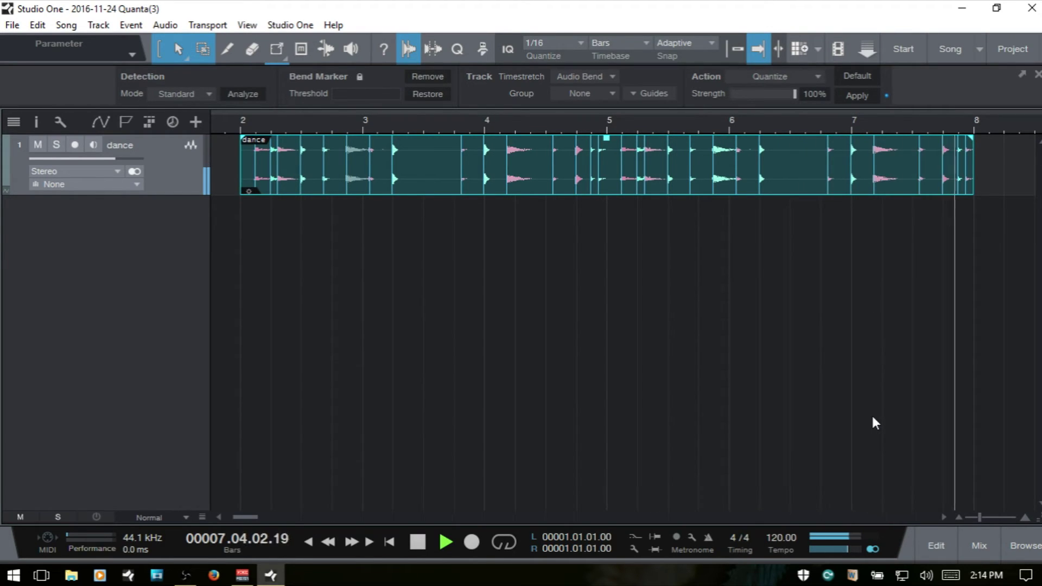
pyautogui.press('space')
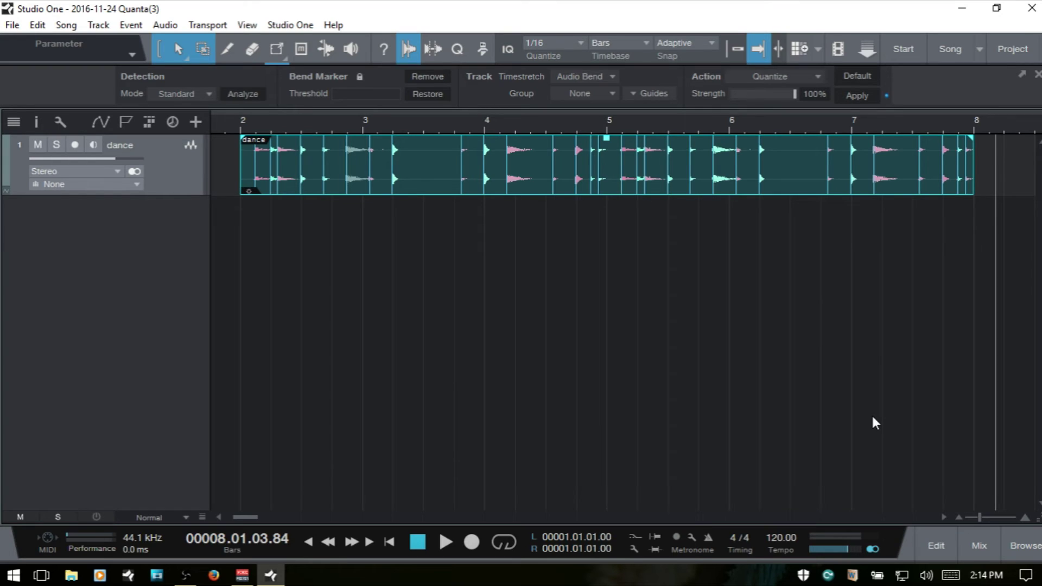
pyautogui.hotkey('ctrl', 'z')
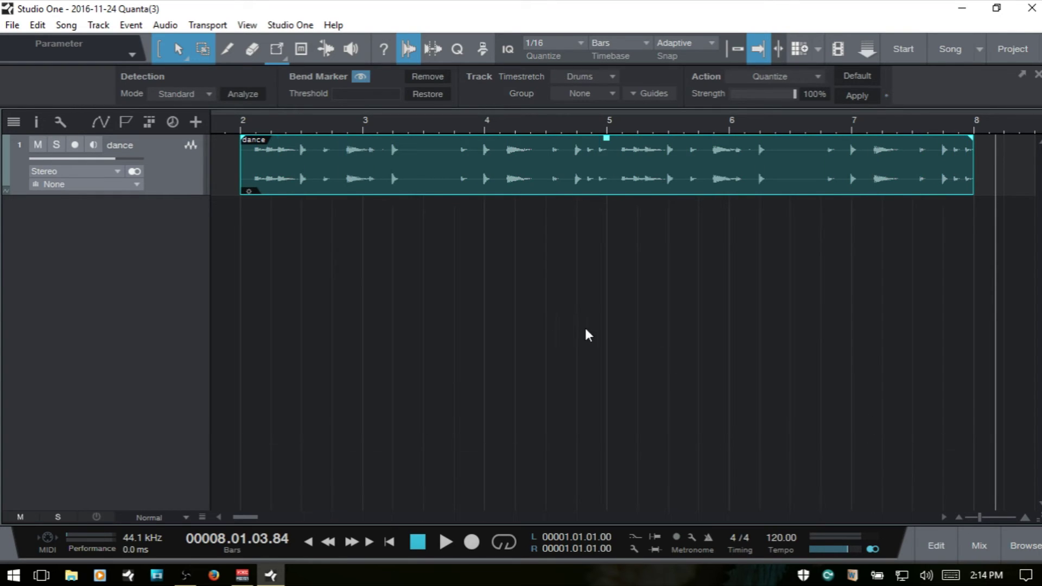
pyautogui.click(229, 129)
pyautogui.press('space')
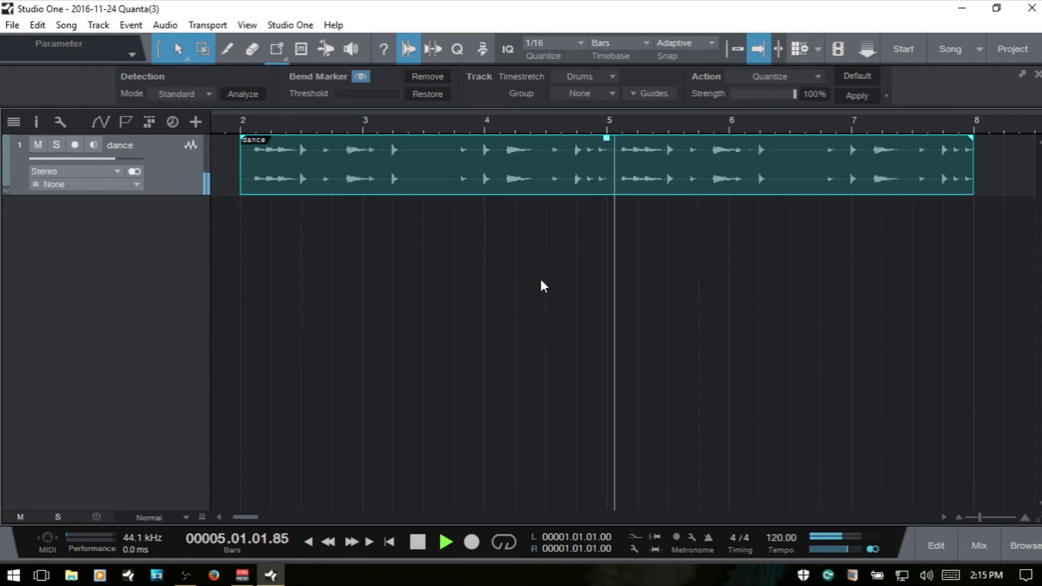
pyautogui.press('space')
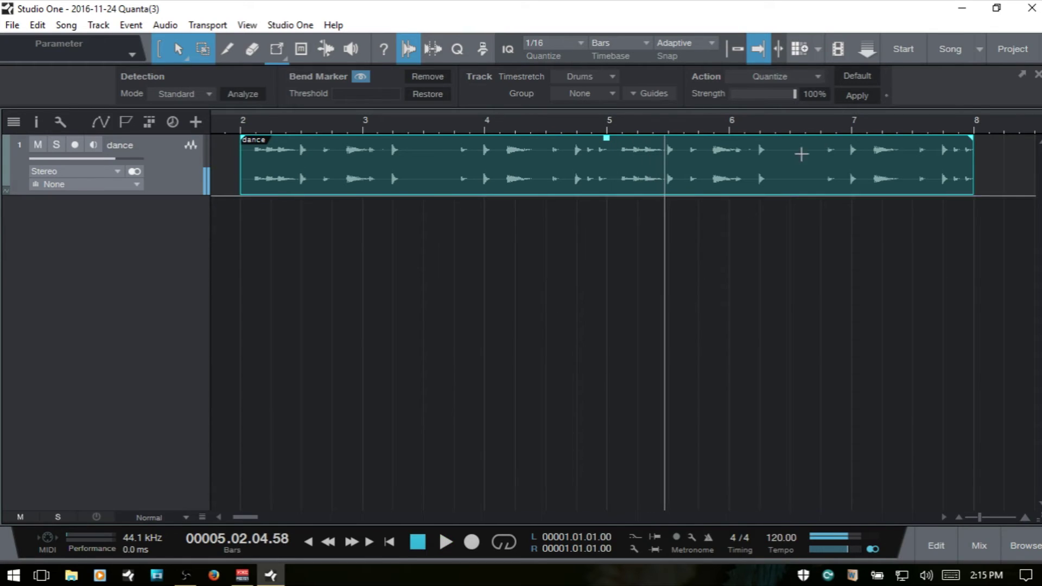
pyautogui.click(858, 96)
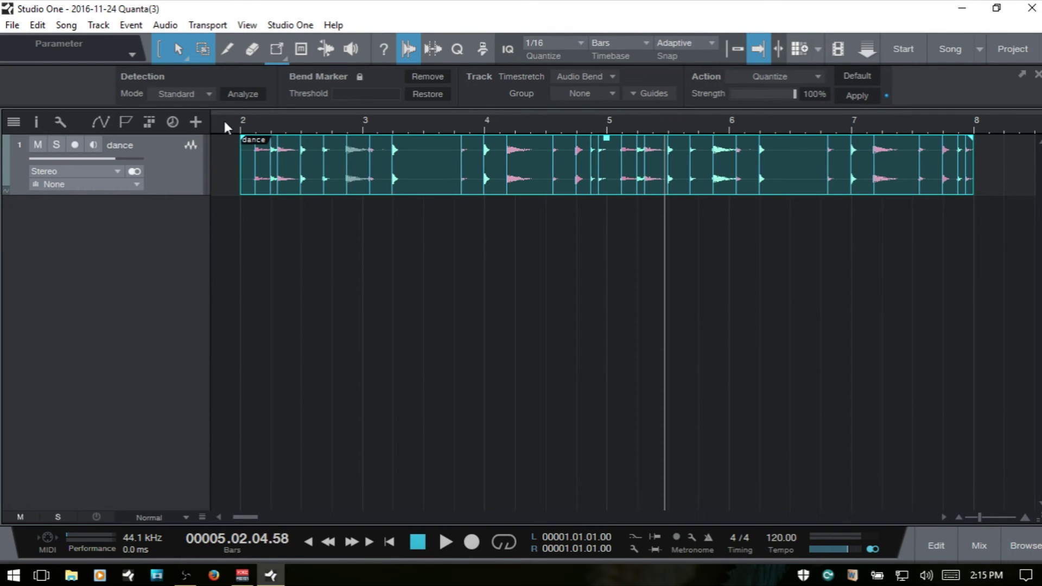
pyautogui.click(223, 120)
pyautogui.press('space')
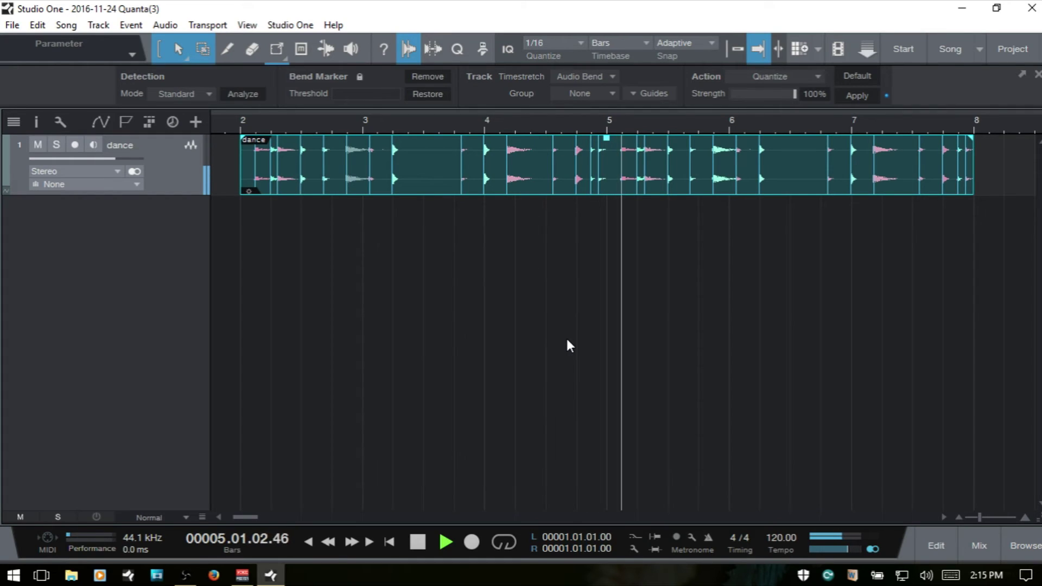
pyautogui.press('space')
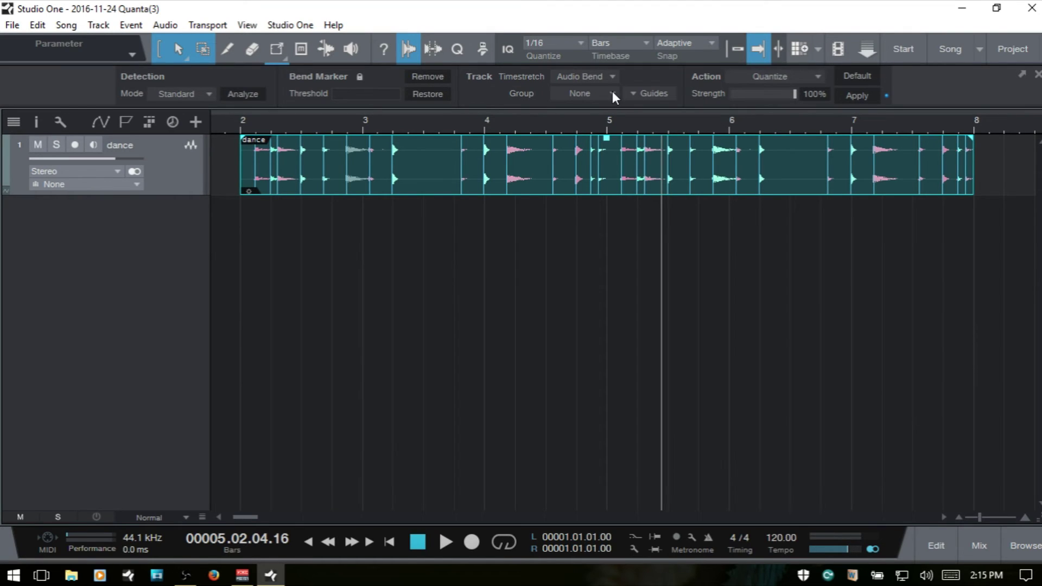
pyautogui.hotkey('ctrl', 'z')
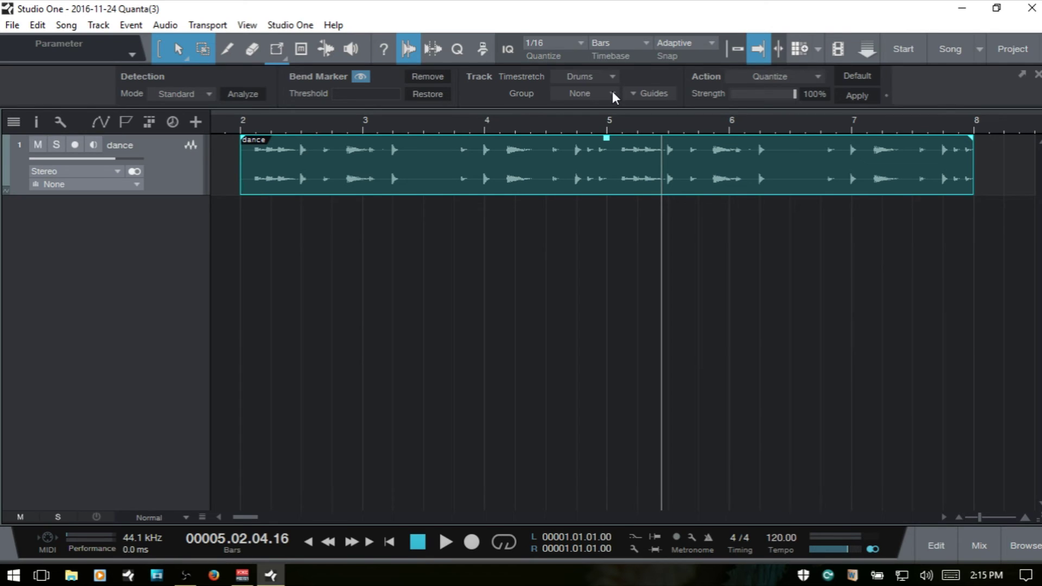
# Step: Set the action to Slice, re-analyze the dance event, and lower the threshold to 44%
pyautogui.click(812, 76)
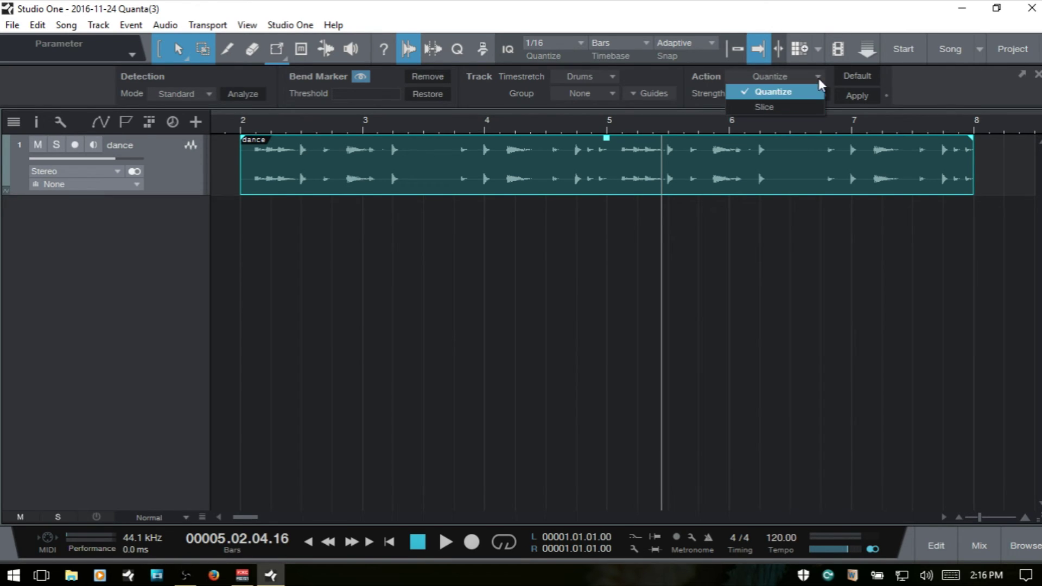
pyautogui.click(790, 106)
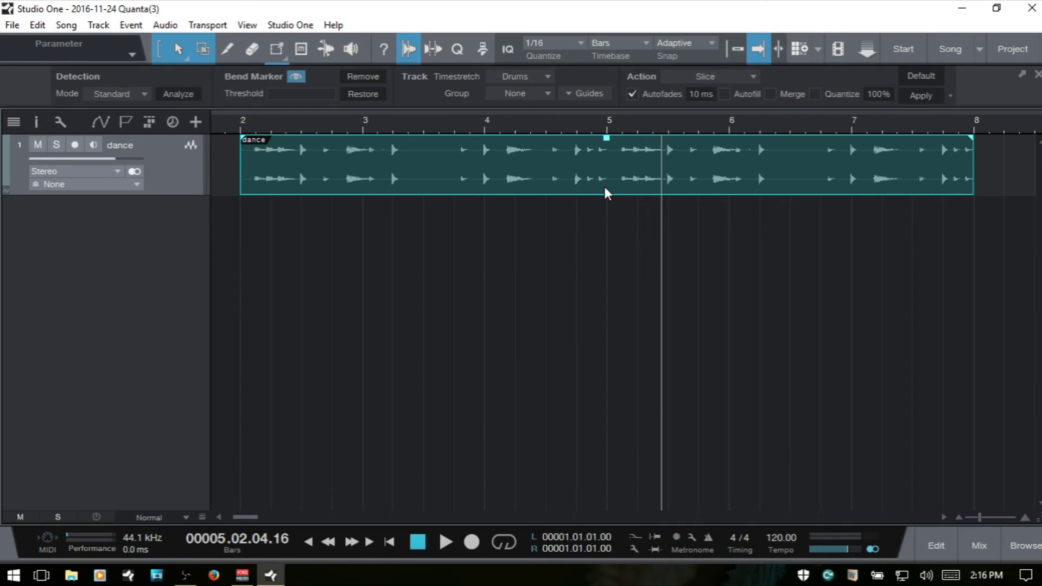
pyautogui.click(178, 93)
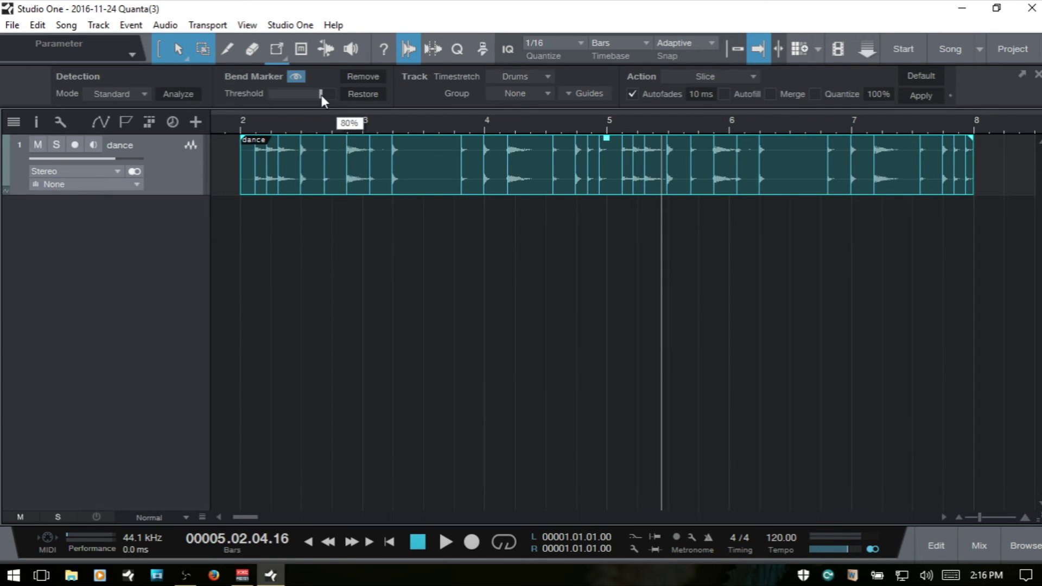
pyautogui.moveTo(321, 96); pyautogui.dragTo(298, 96)
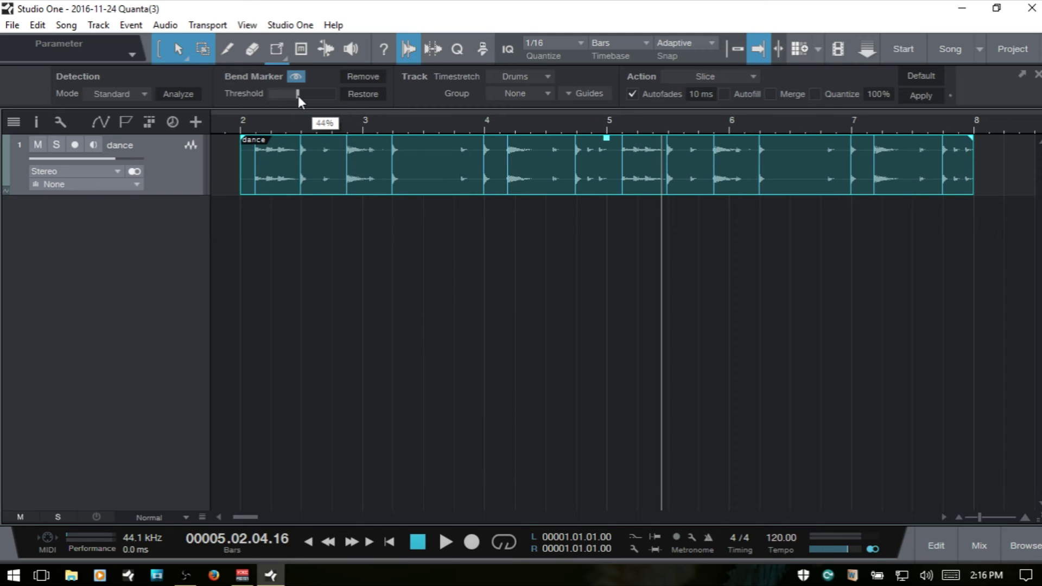
# Step: Slice the dance event at its bend markers, inspect slices across bars 2–4, then undo the slicing
pyautogui.click(917, 96)
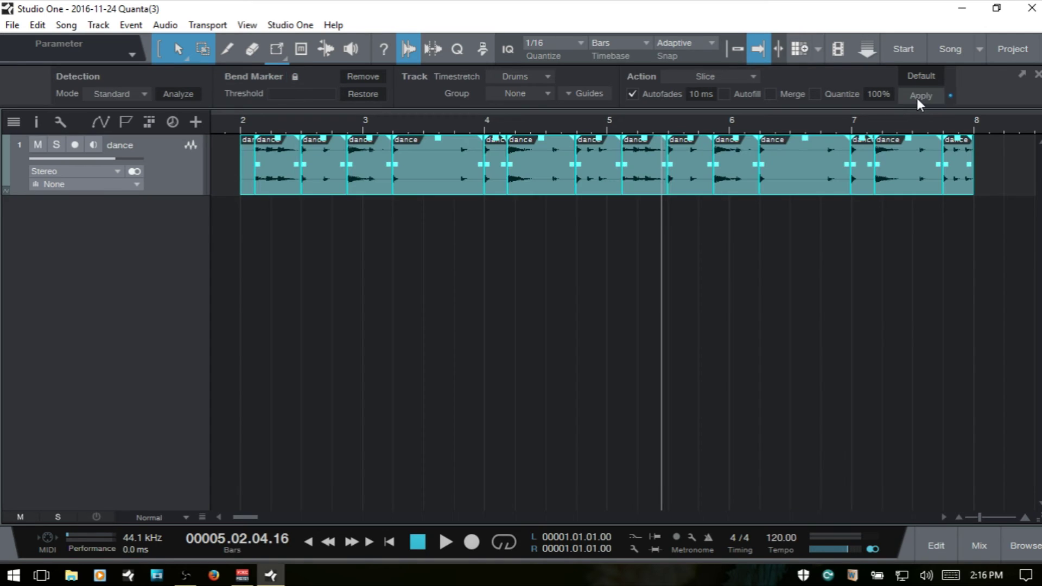
pyautogui.click(543, 178)
pyautogui.click(495, 185)
pyautogui.click(442, 181)
pyautogui.click(373, 183)
pyautogui.click(318, 187)
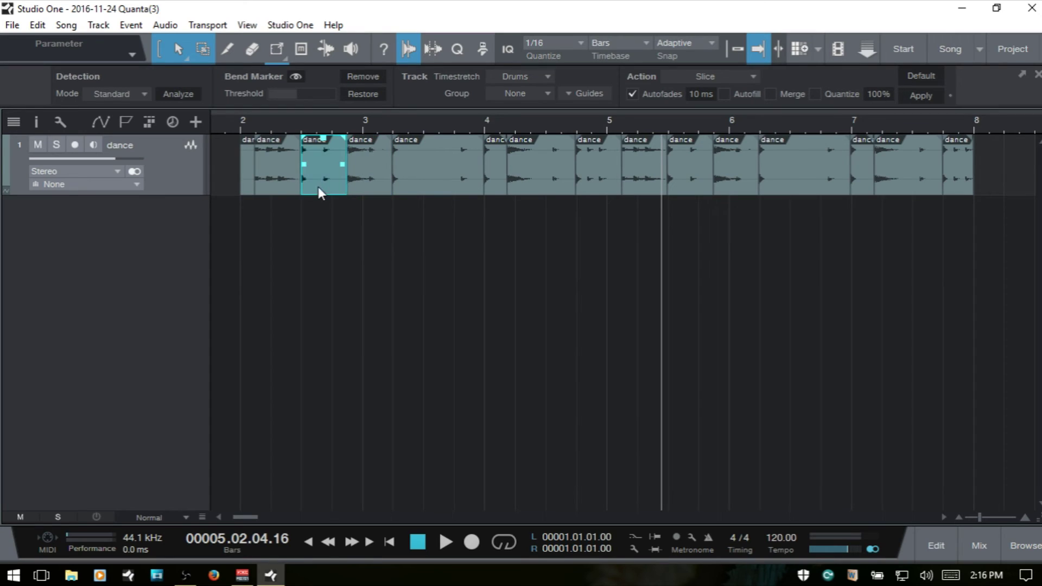
pyautogui.click(279, 191)
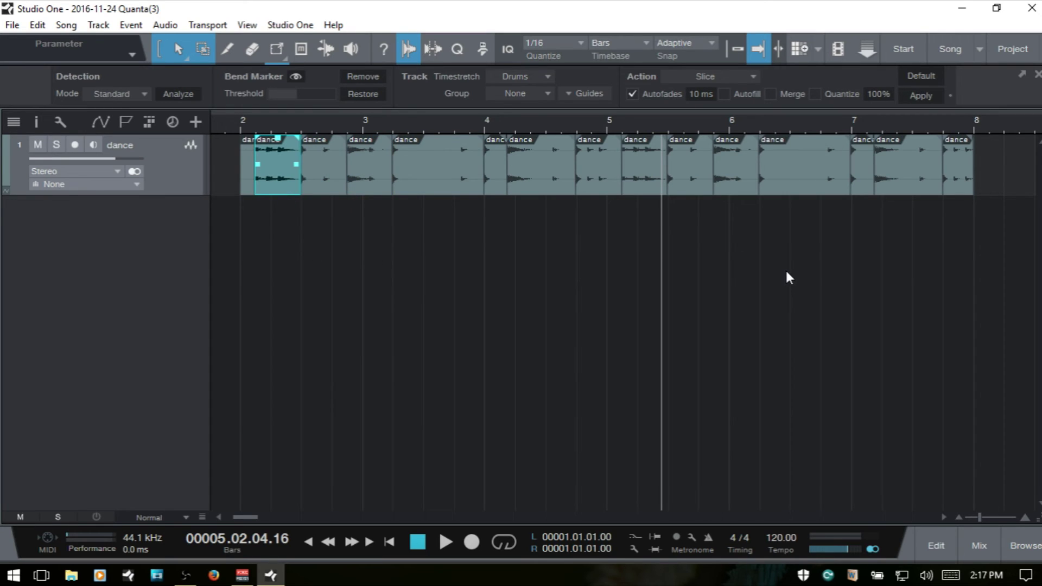
pyautogui.hotkey('ctrl', 'a')
pyautogui.hotkey('ctrl', 'b')
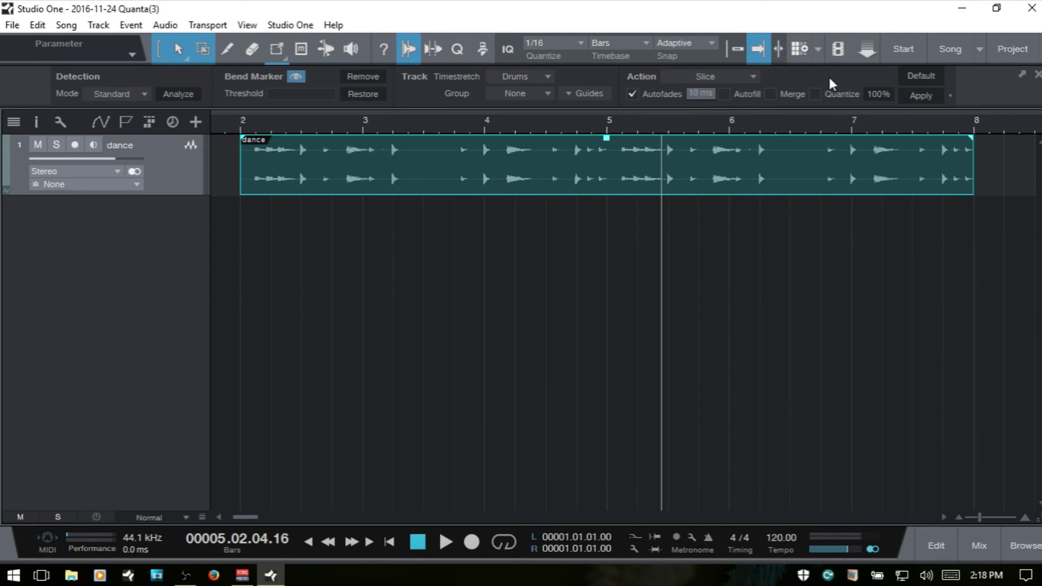
# Step: Confirm 10 ms autofades, re-detect transients at a 45% threshold, and slice the dance event
pyautogui.press('Return')
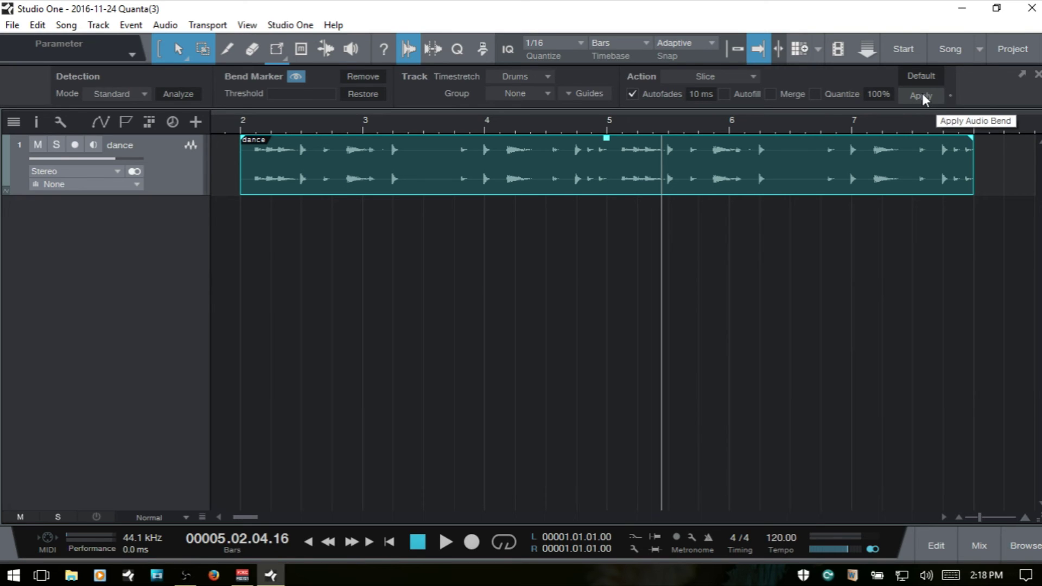
pyautogui.click(180, 93)
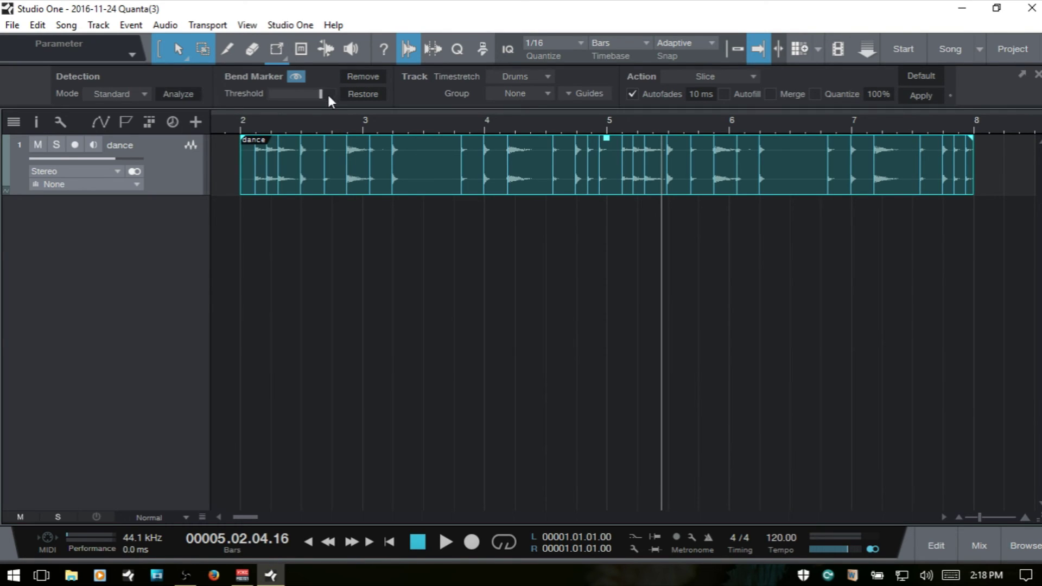
pyautogui.moveTo(320, 95); pyautogui.dragTo(298, 97)
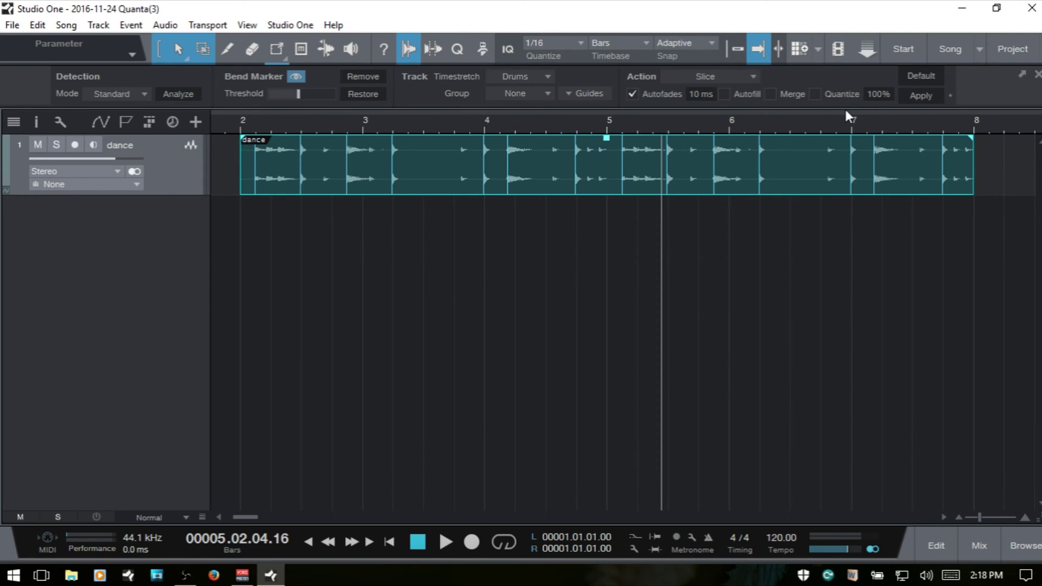
pyautogui.click(923, 99)
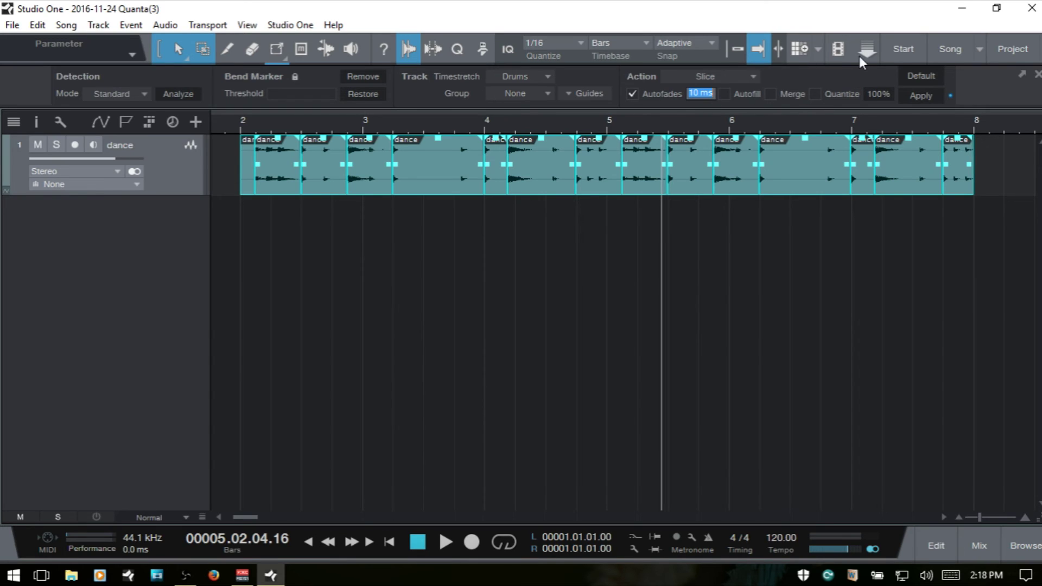
# Step: Reapply the slicing with a 60 ms autofade length
pyautogui.write('60')
pyautogui.press('Return')
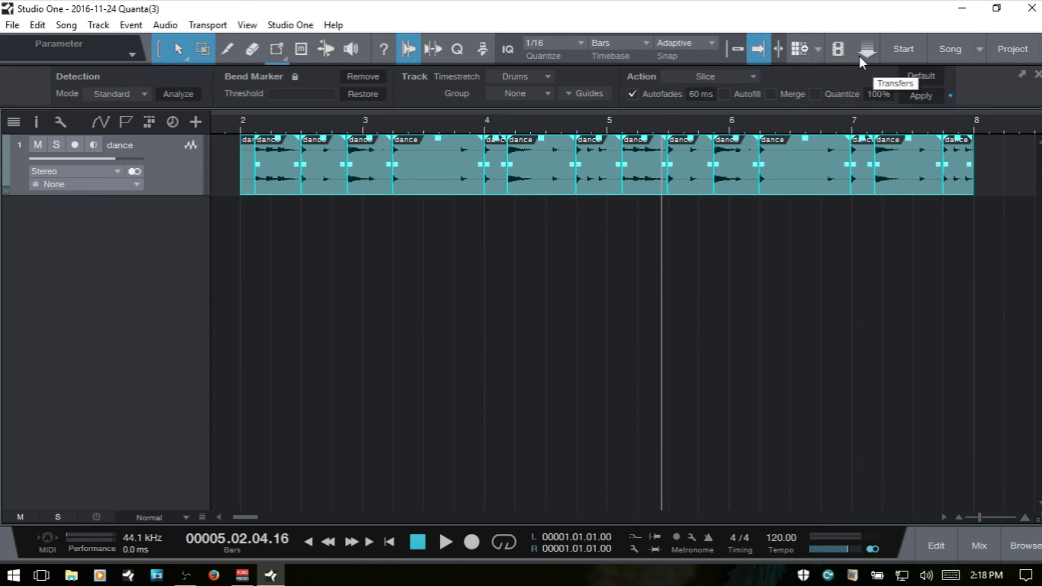
pyautogui.click(920, 96)
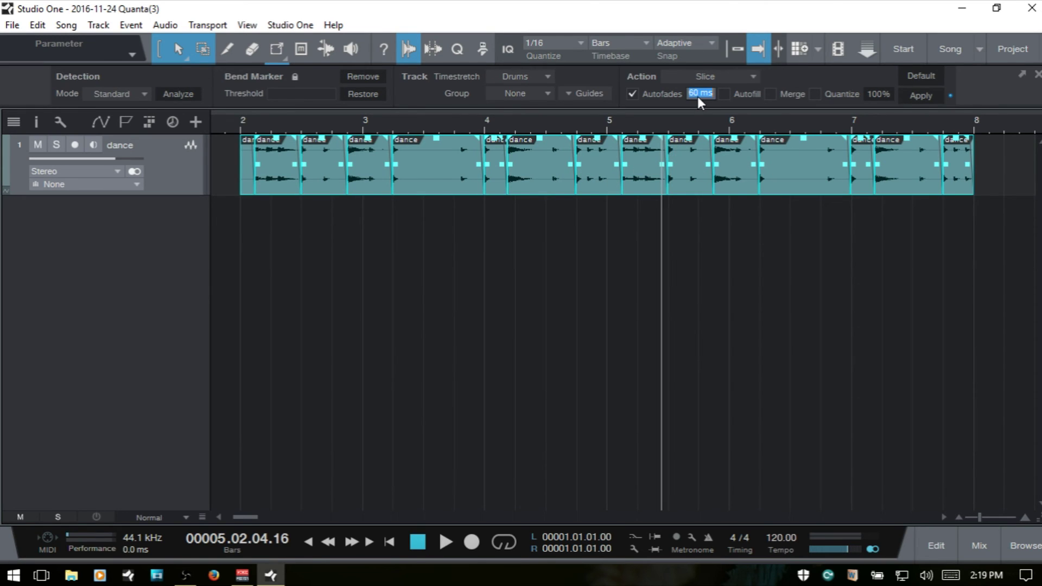
# Step: Reapply the slicing with 90 ms autofades and zoom in on the fades near bar 4
pyautogui.write('90')
pyautogui.press('Return')
pyautogui.click(920, 95)
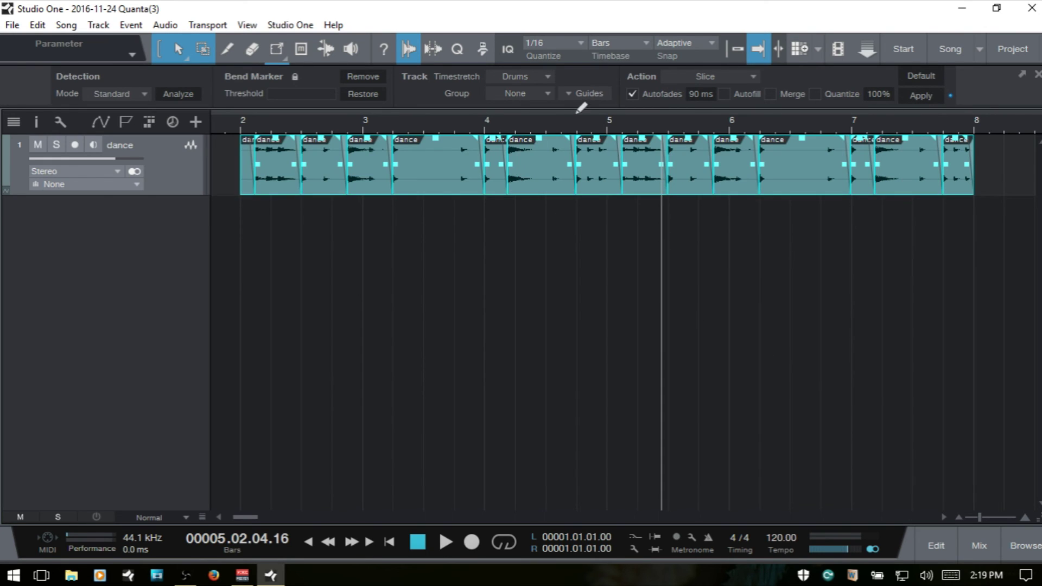
pyautogui.moveTo(576, 125)
pyautogui.mouseDown()
pyautogui.moveTo(551, 190)
pyautogui.moveTo(567, 126)
pyautogui.mouseUp()
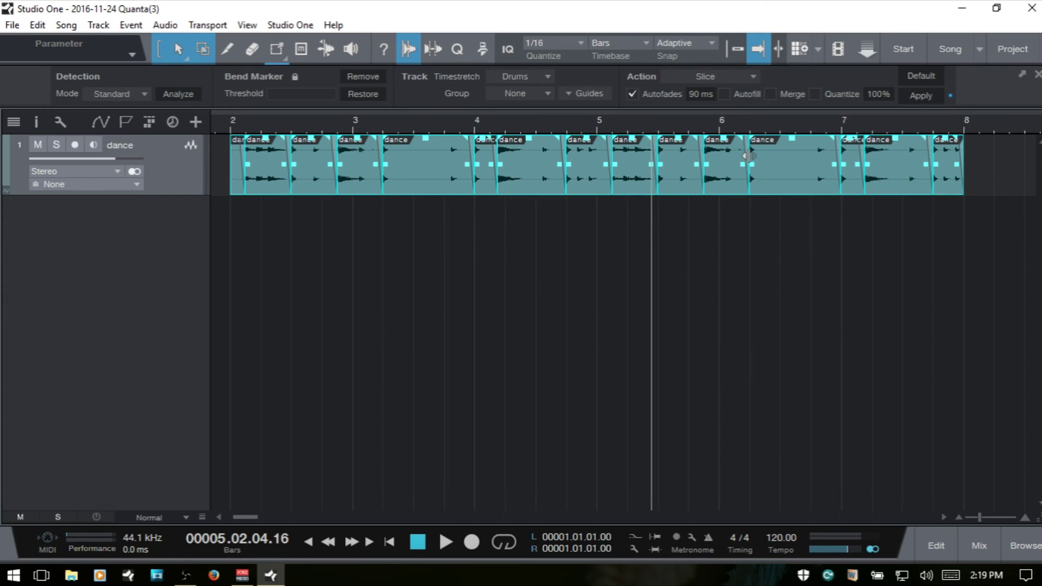
# Step: Undo the slicing, set the detection threshold to 59%, and return autofades to 10 ms
pyautogui.press('g')
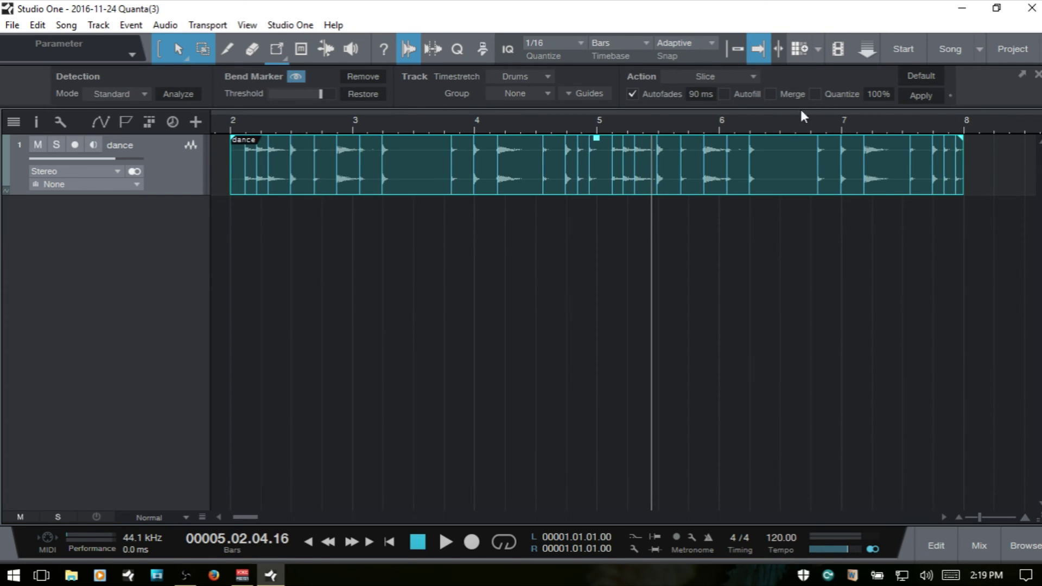
pyautogui.moveTo(321, 96); pyautogui.dragTo(295, 96)
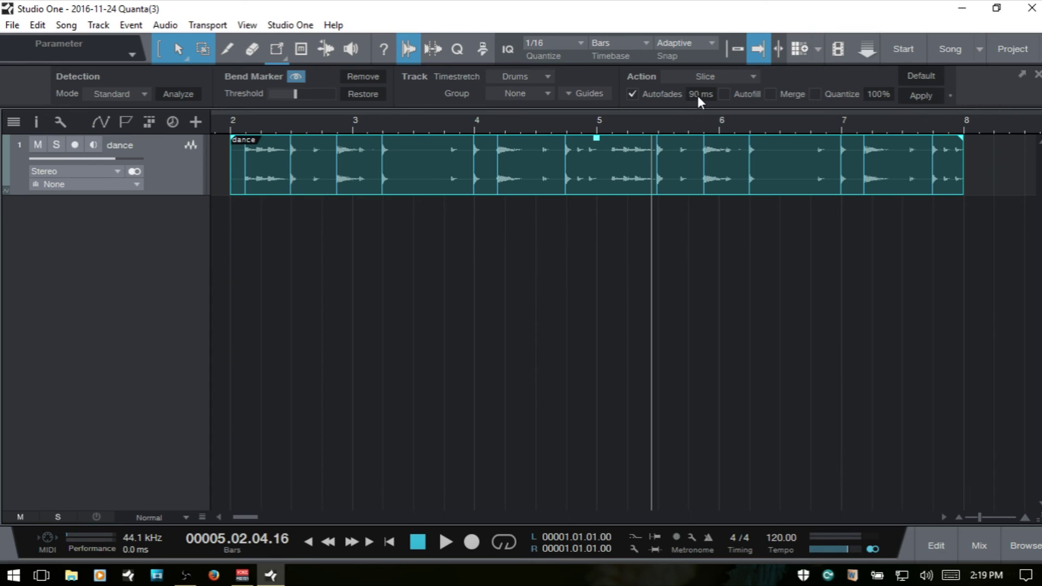
pyautogui.write('10')
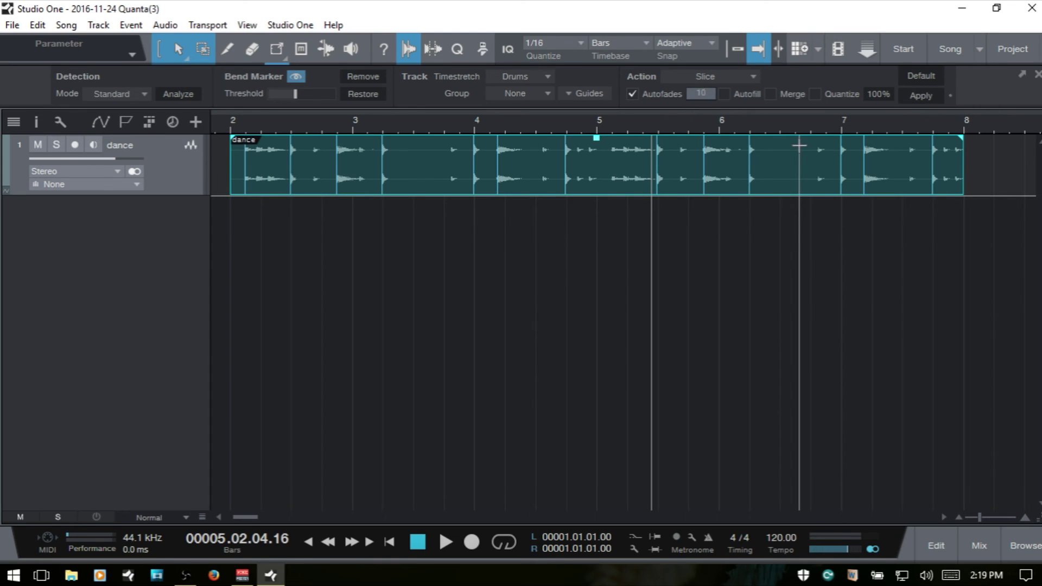
pyautogui.press('Return')
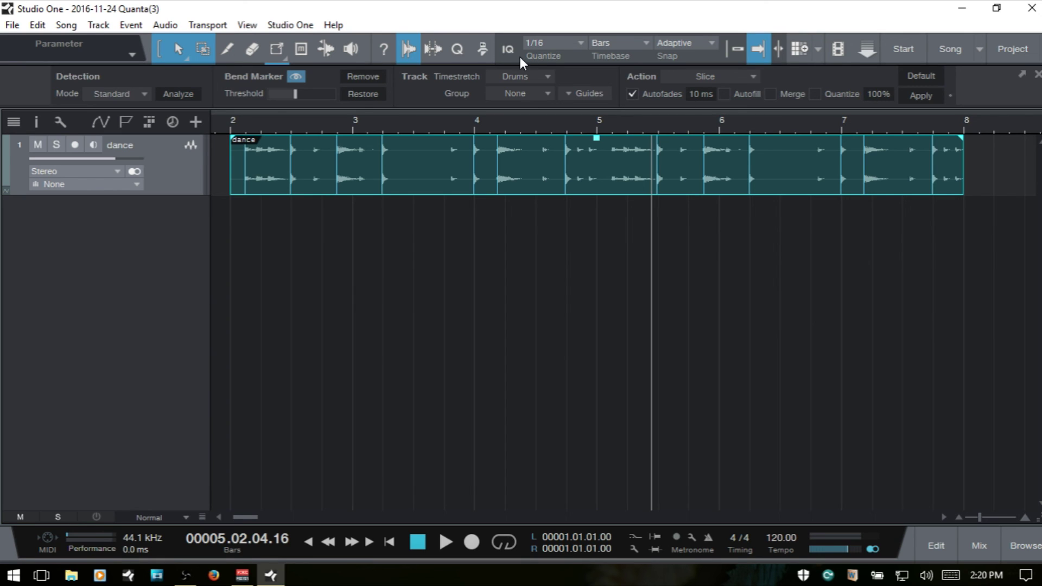
# Step: Set quantize to 1/8, slice and undo, then slice again with slice quantizing enabled
pyautogui.click(572, 44)
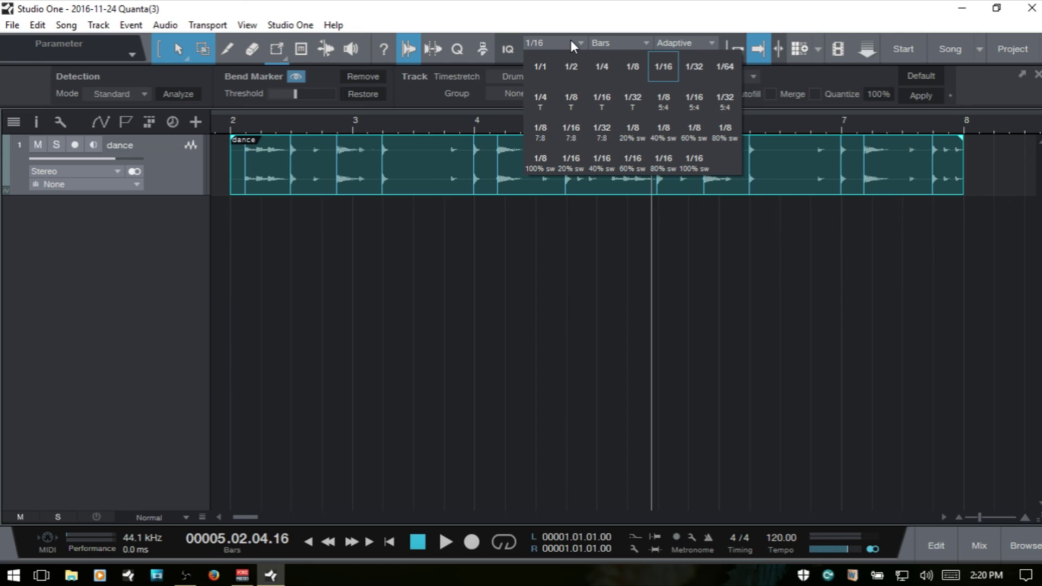
pyautogui.click(635, 66)
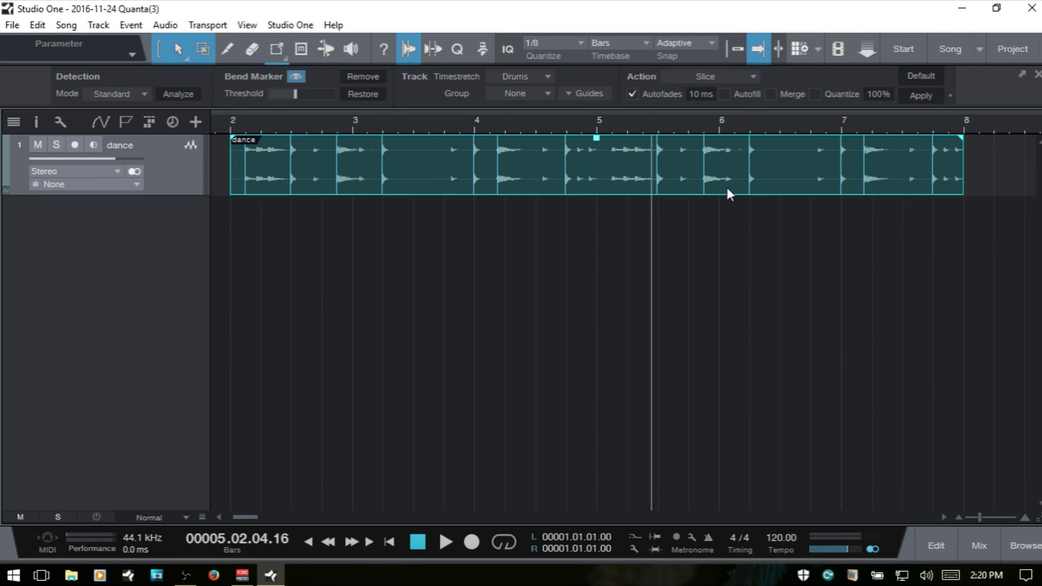
pyautogui.click(921, 95)
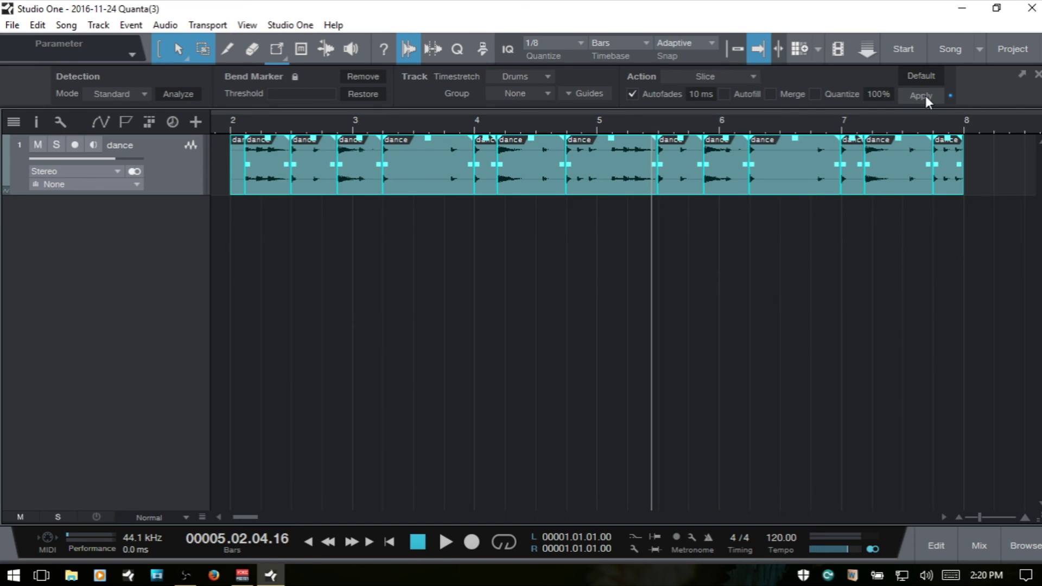
pyautogui.hotkey('ctrl', 'z')
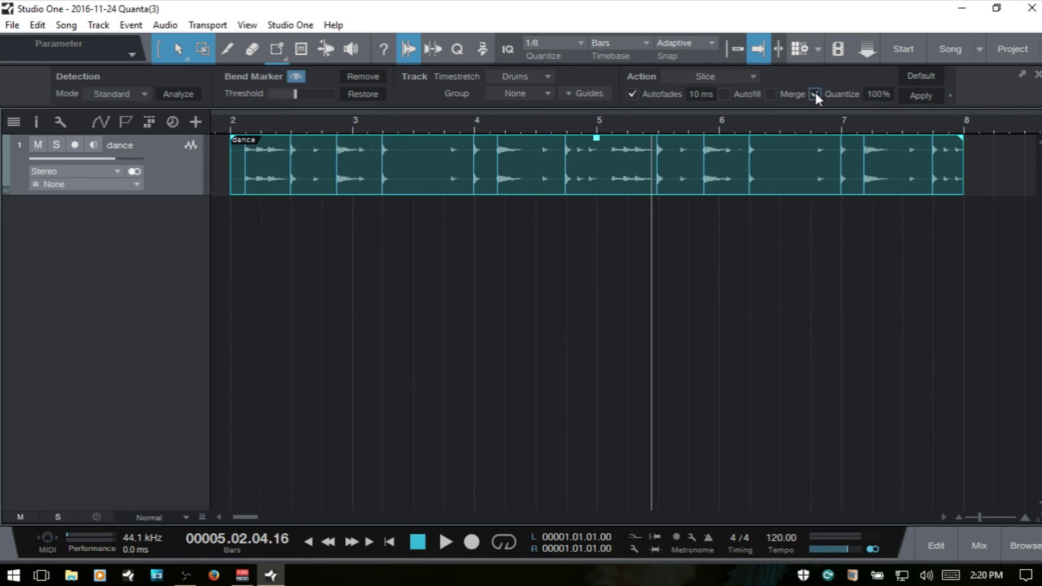
pyautogui.click(917, 95)
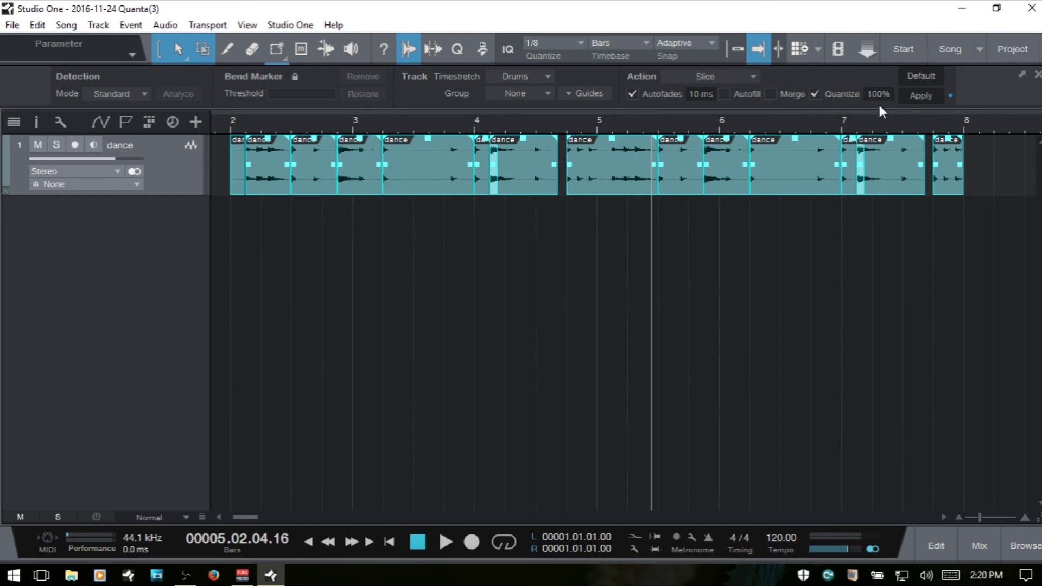
# Step: Redo the quantized slicing with Autofill, undo, then slice with Autofill and Merge into one event
pyautogui.click(923, 98)
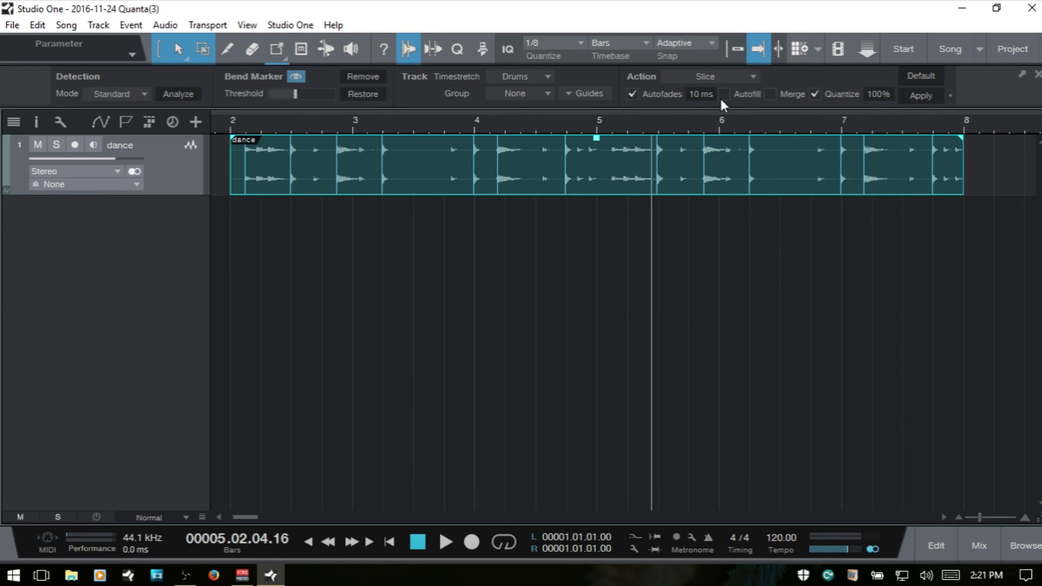
pyautogui.click(920, 97)
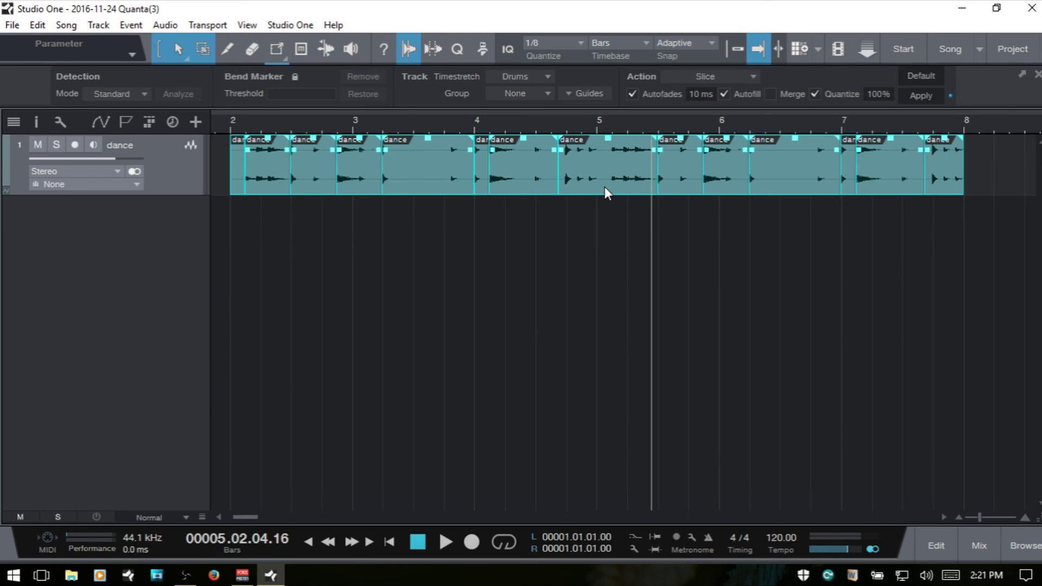
pyautogui.hotkey('ctrl', 'z')
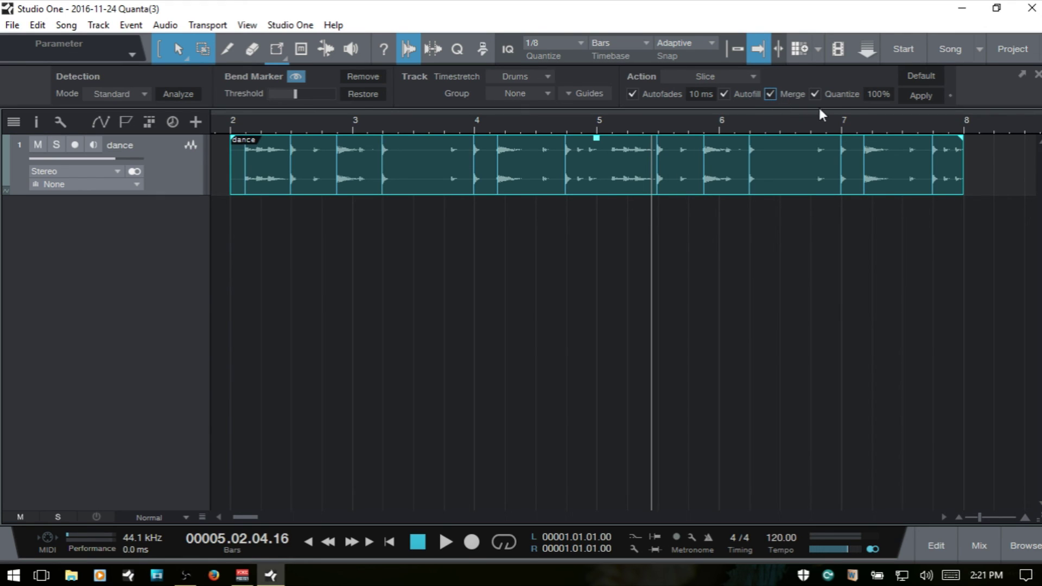
pyautogui.click(922, 96)
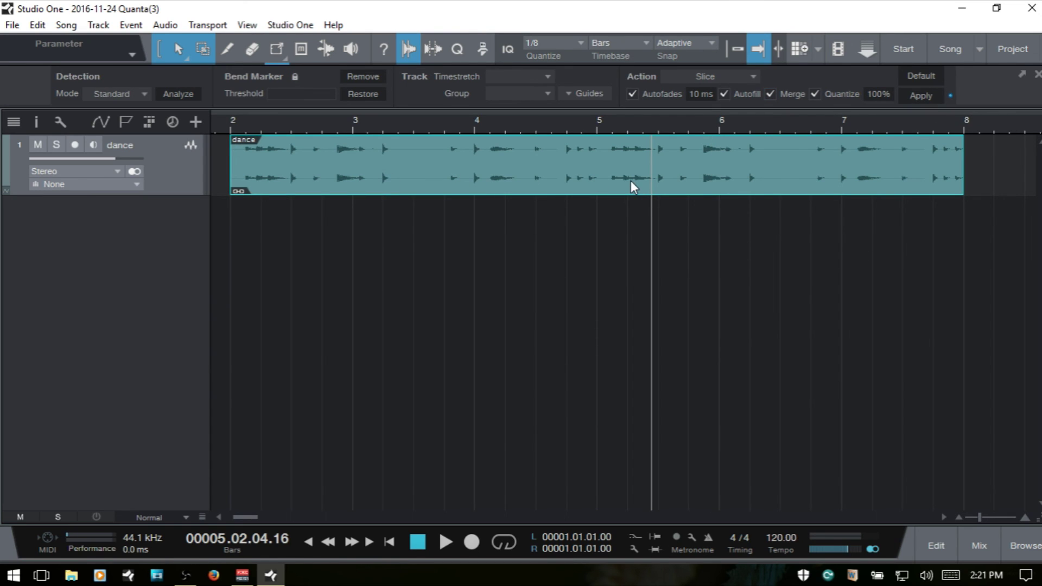
# Step: In the Audio Editor, drag a bend marker between bars 3 and 4 later, then close the editor
pyautogui.doubleClick(603, 176)
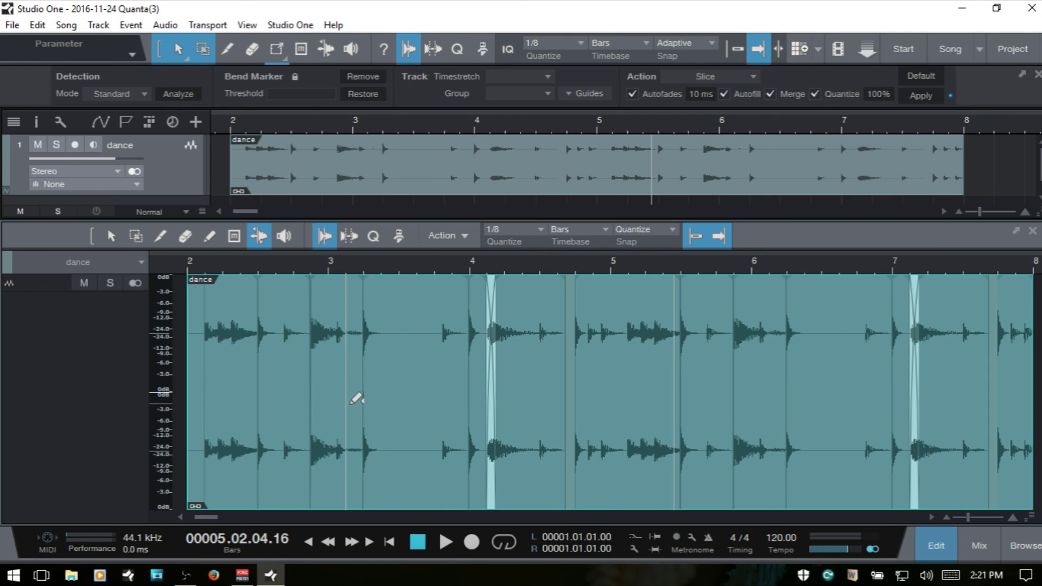
pyautogui.click(365, 481)
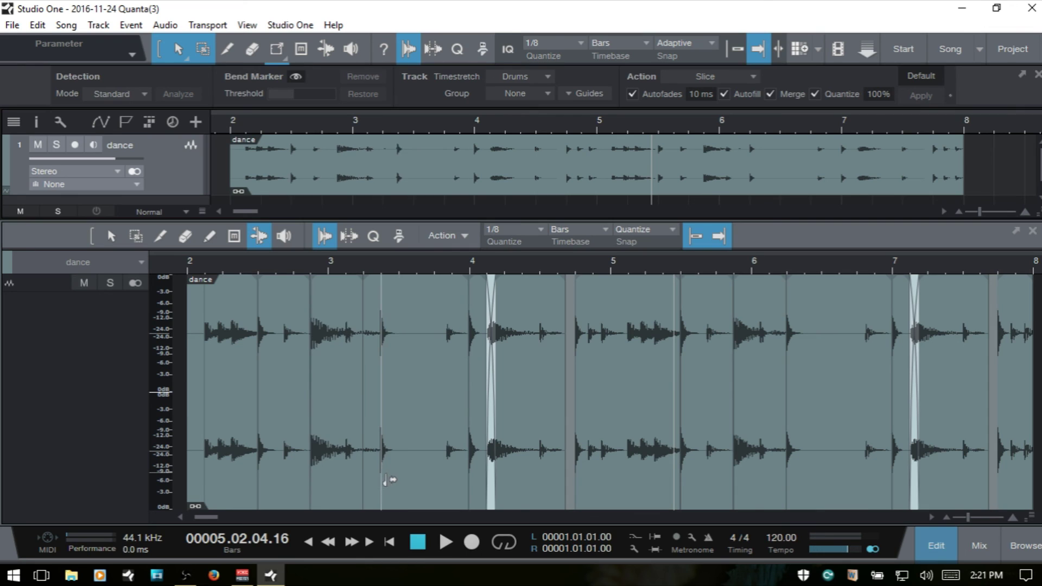
pyautogui.moveTo(366, 481)
pyautogui.mouseDown()
pyautogui.moveTo(349, 481)
pyautogui.moveTo(391, 481)
pyautogui.moveTo(377, 482)
pyautogui.mouseUp()
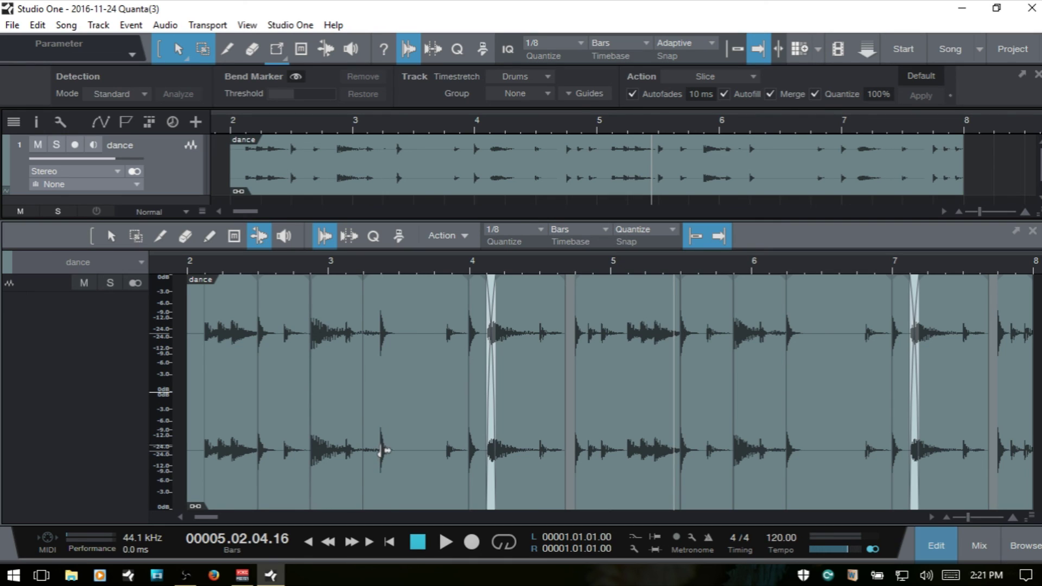
pyautogui.press('F2')
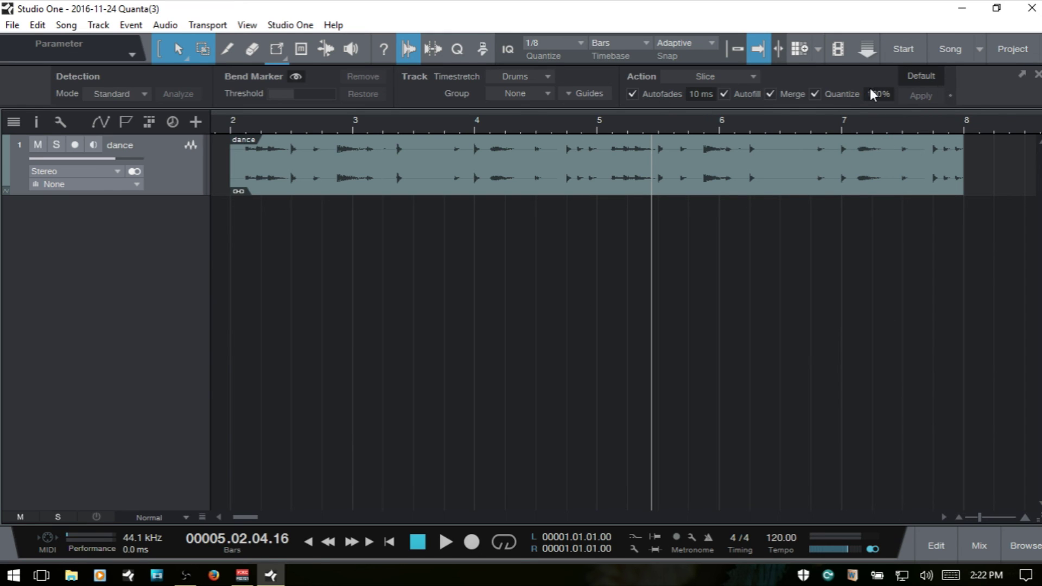
# Step: Reset the Audio Bend panel to defaults: action Quantize, strength 100%
pyautogui.click(918, 76)
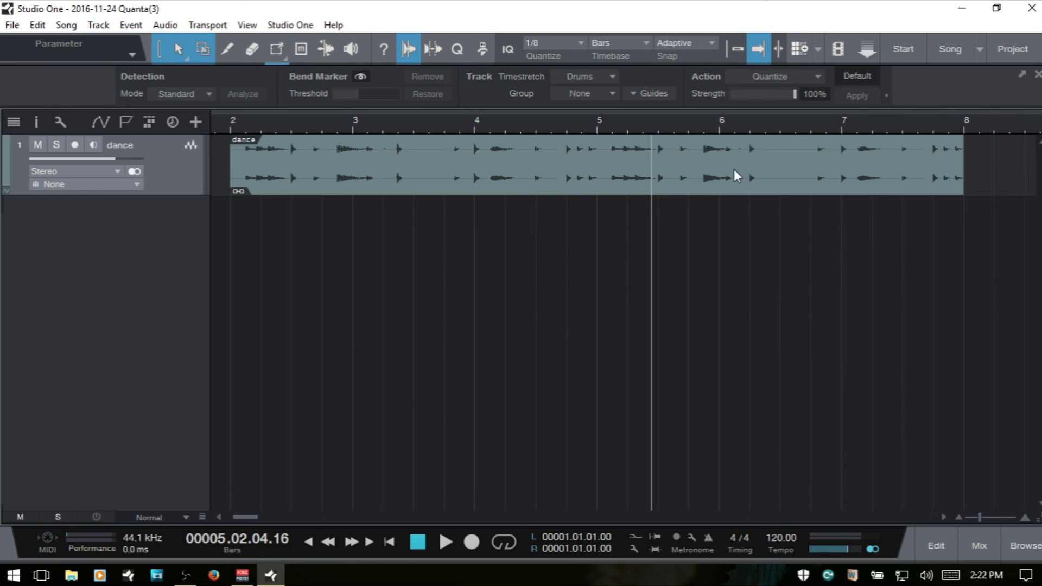